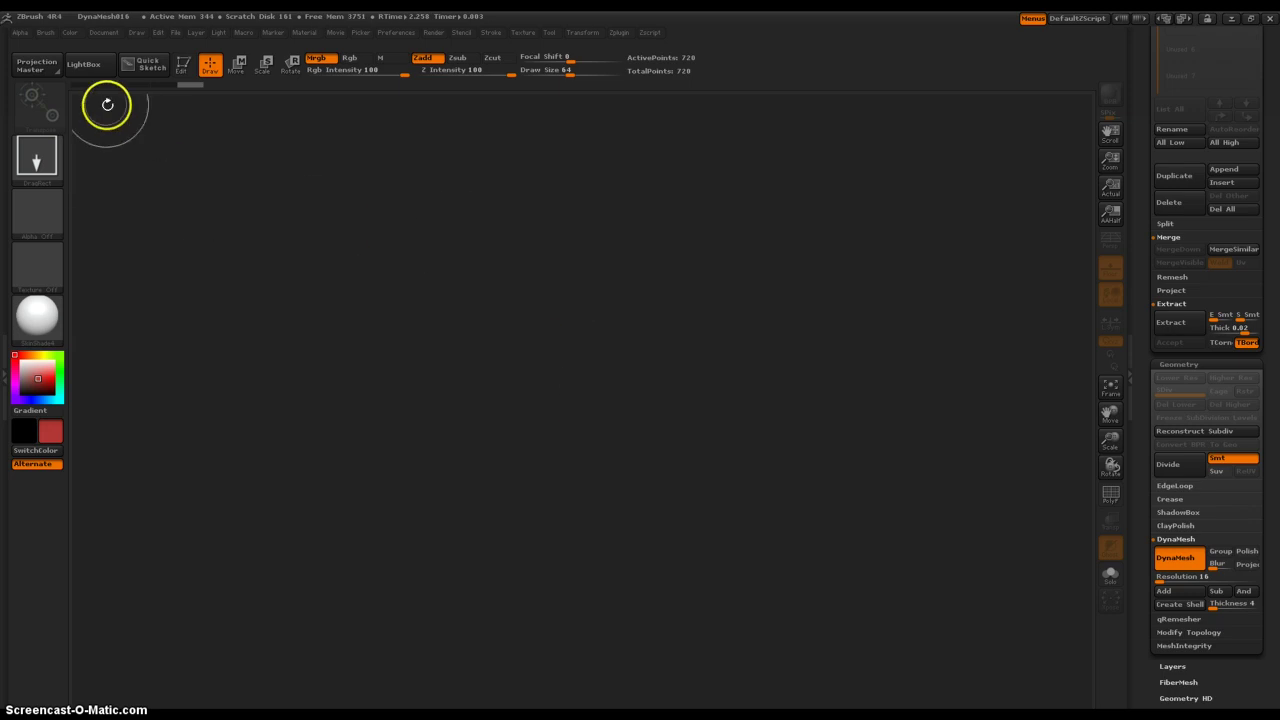
- Load the DynaMesh016 project without saving the current one and set the stroke type to FreeHand
{"action": "left_click", "coordinate": [88, 68]}
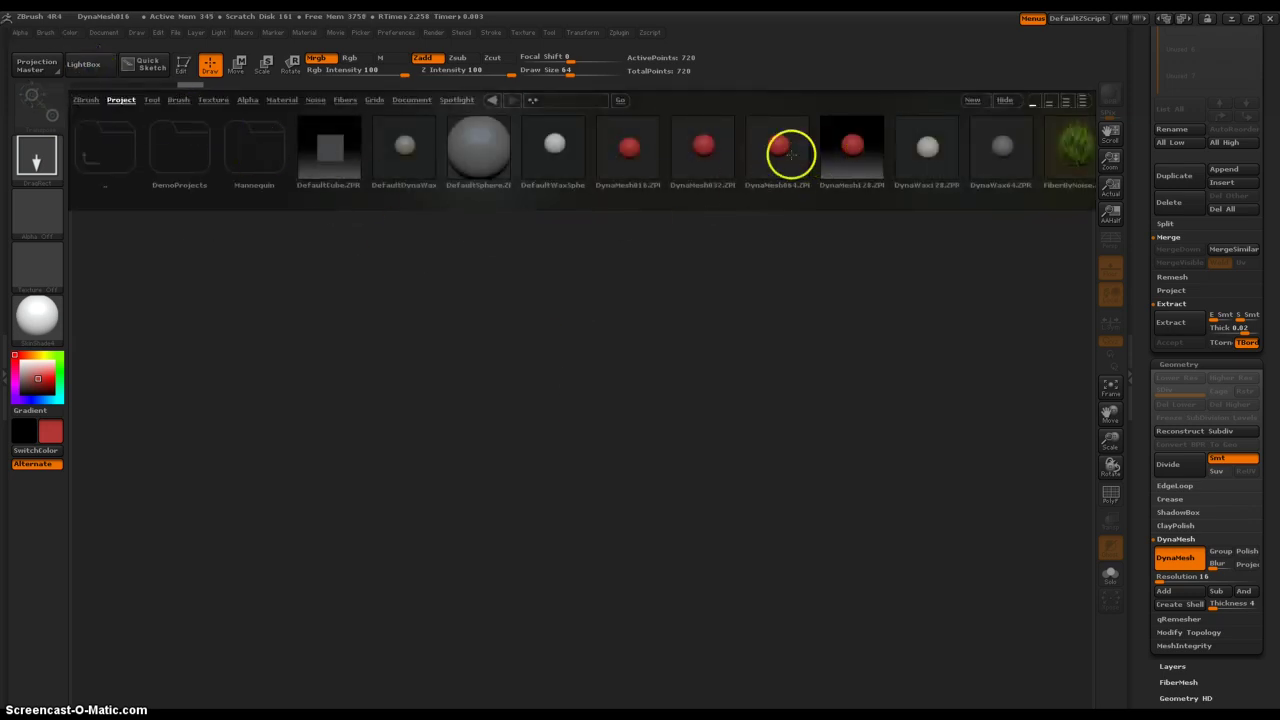
{"action": "double_click", "coordinate": [629, 145]}
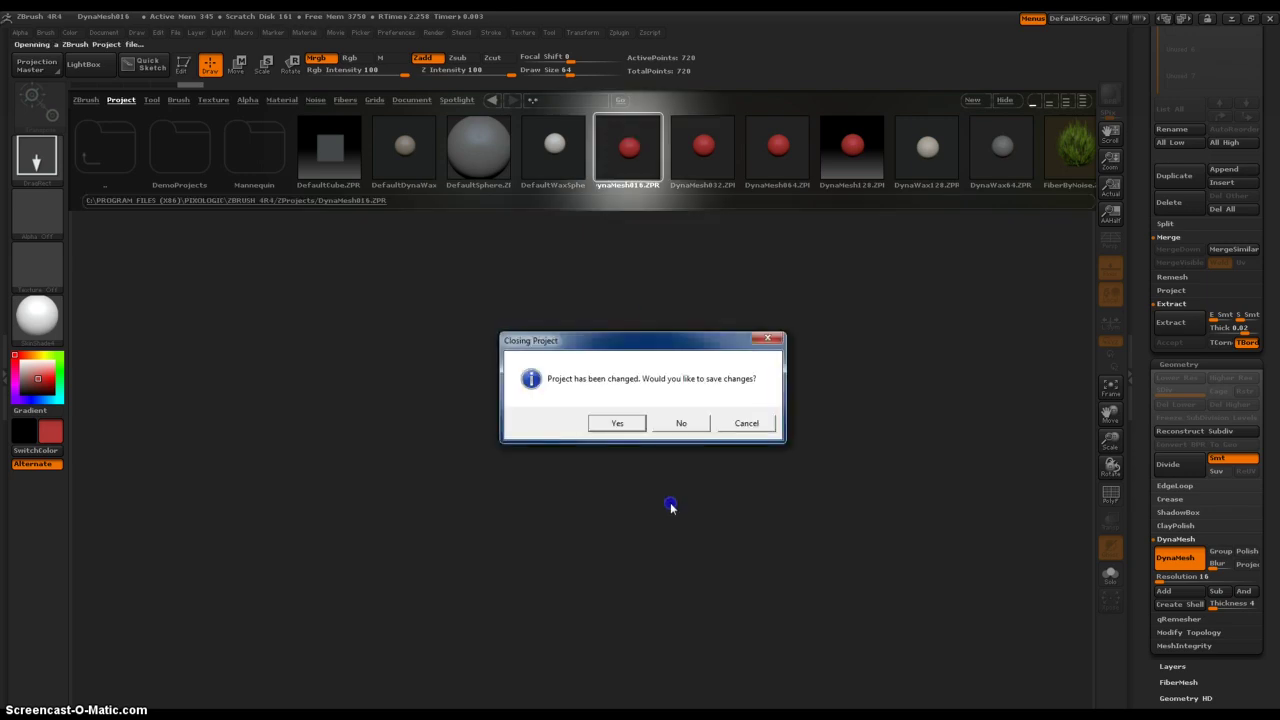
{"action": "left_click", "coordinate": [686, 430]}
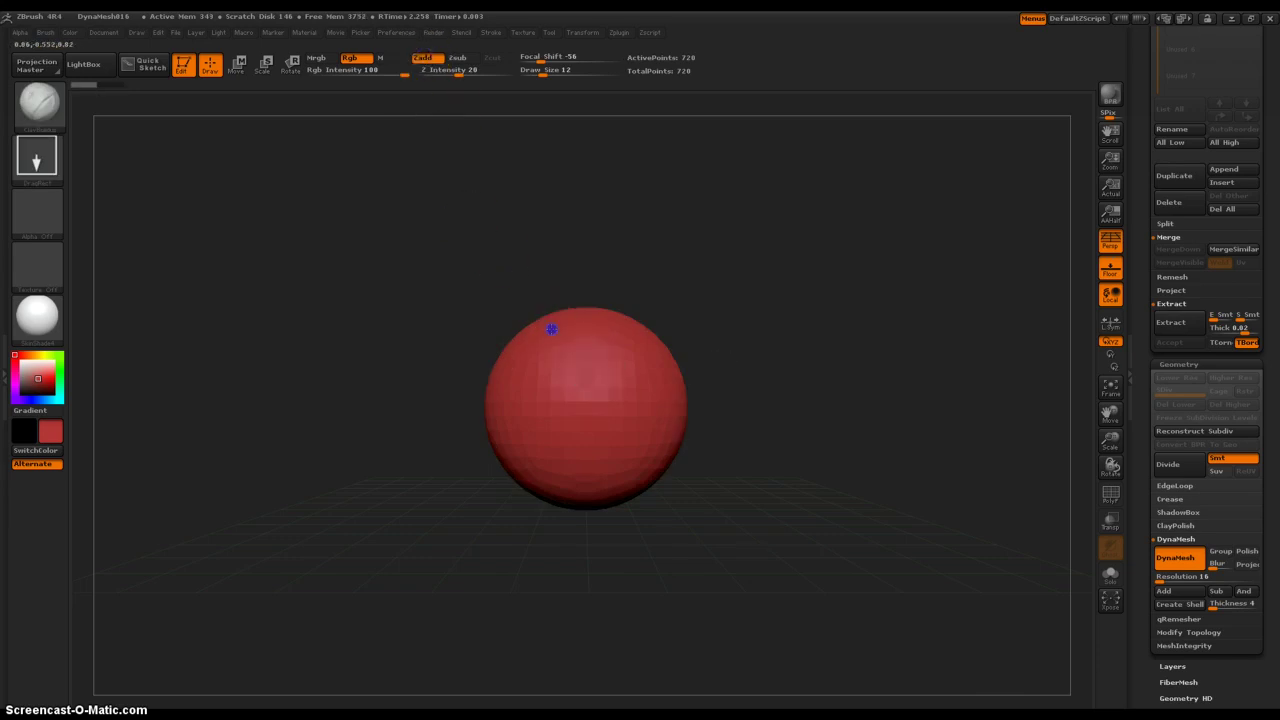
{"action": "left_click", "coordinate": [56, 184]}
{"action": "left_click", "coordinate": [211, 167]}
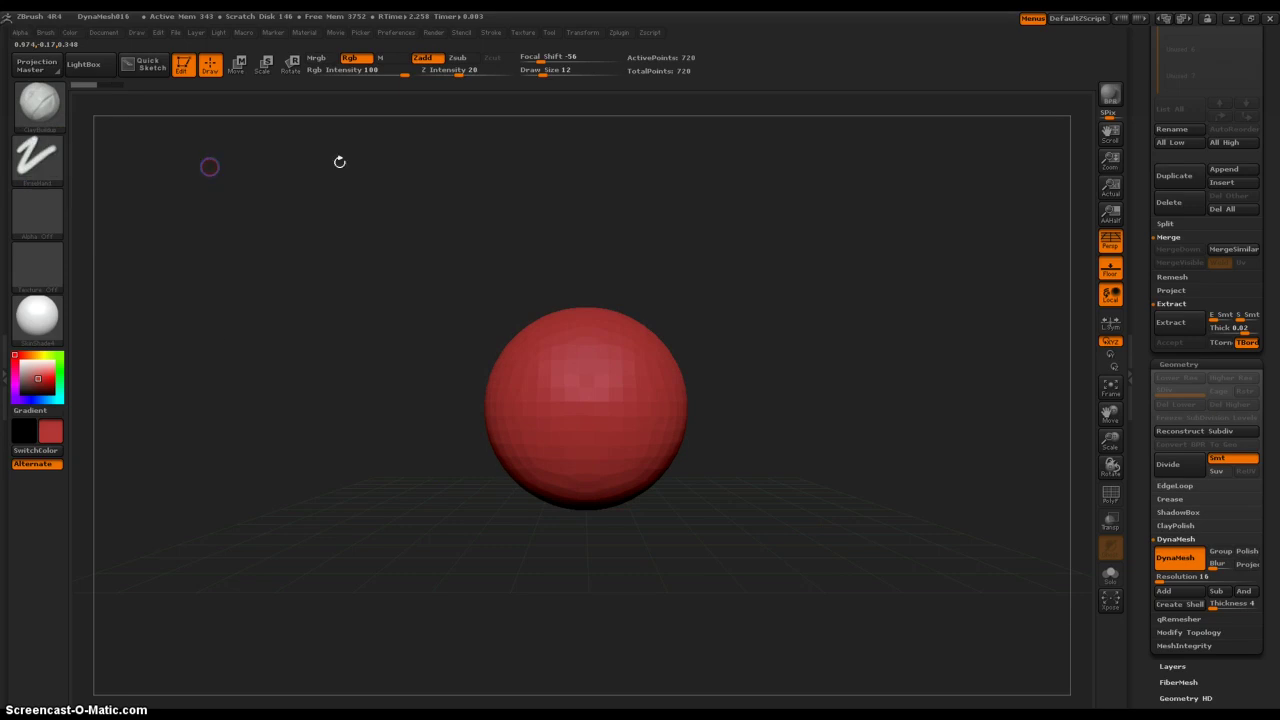
- Sculpt test strokes over the sphere, undo them, and raise the brush's Draw Size to 112
{"action": "mouse_move", "coordinate": [607, 372]}
{"action": "left_mouse_down"}
{"action": "mouse_move", "coordinate": [603, 514]}
{"action": "mouse_move", "coordinate": [669, 517]}
{"action": "mouse_move", "coordinate": [551, 527]}
{"action": "left_mouse_up"}
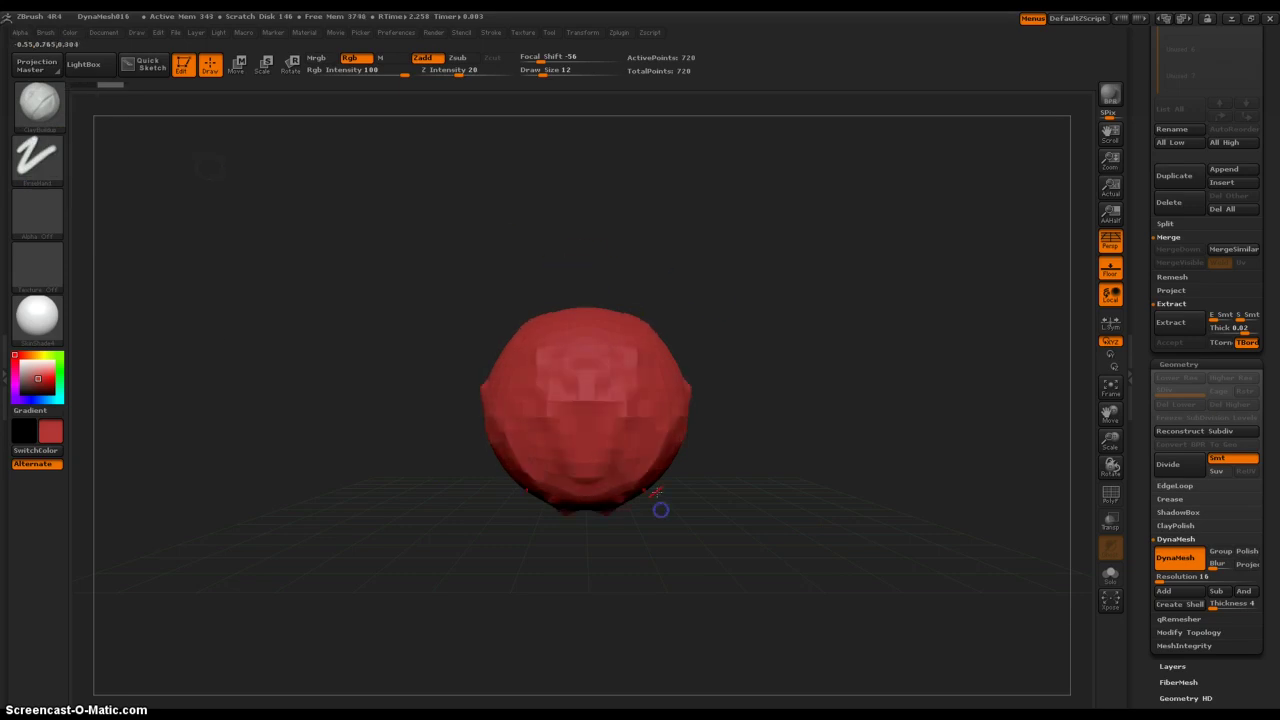
{"action": "mouse_move", "coordinate": [660, 510]}
{"action": "left_mouse_down", "text": "shift"}
{"action": "mouse_move", "coordinate": [626, 457]}
{"action": "mouse_move", "coordinate": [613, 459]}
{"action": "left_mouse_up", "text": "shift"}
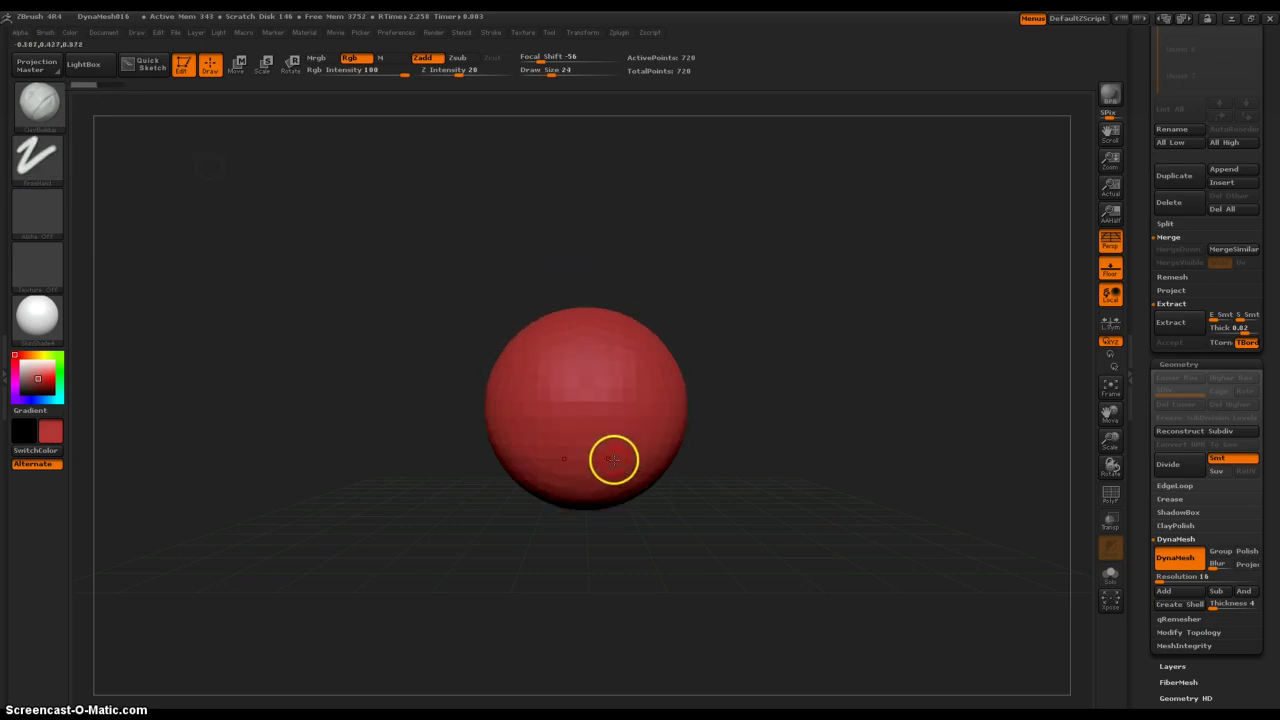
{"action": "key", "text": "]"}
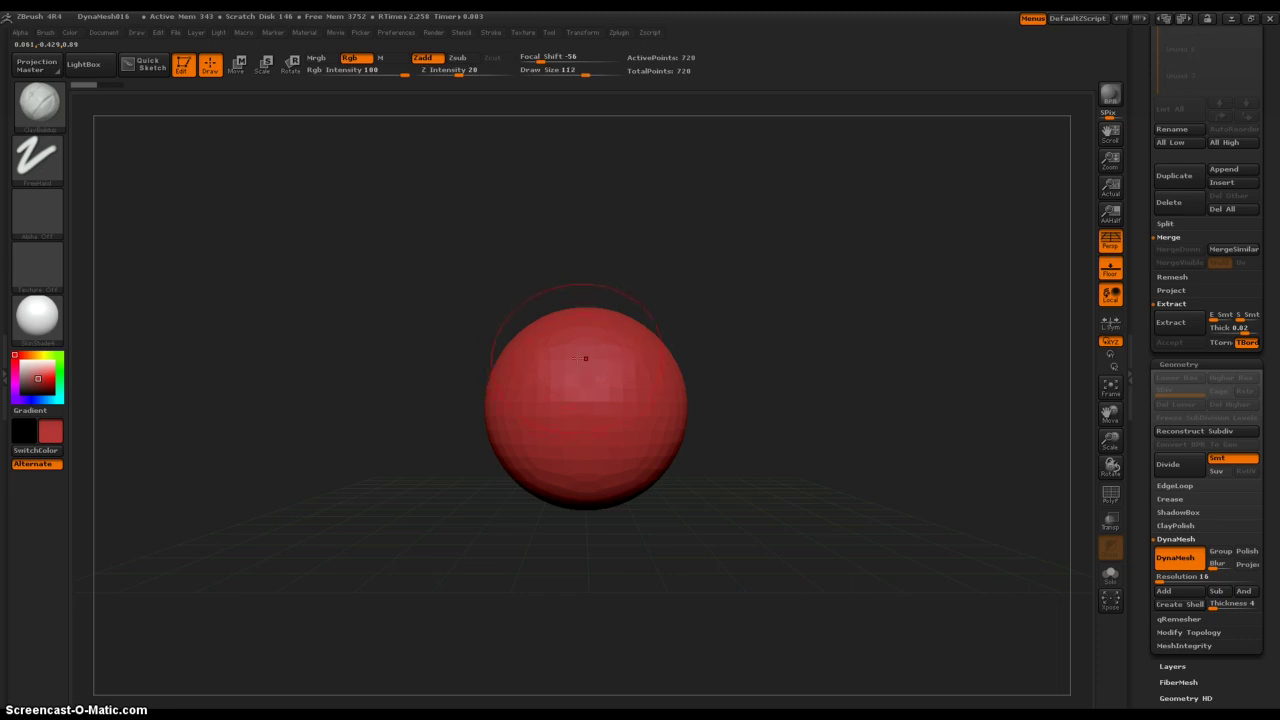
- Switch to Move mode, place a Transpose line across the sphere's edge and use it to shift the sphere diagonally upward
{"action": "left_click", "coordinate": [238, 66]}
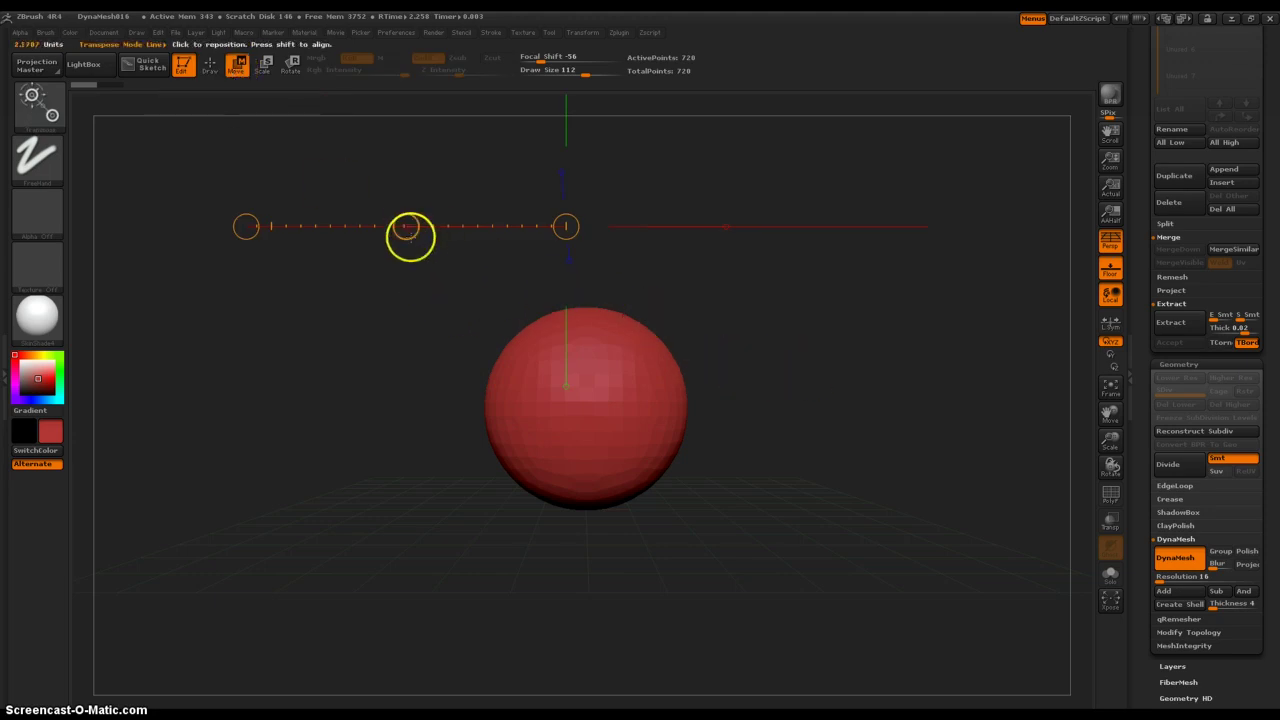
{"action": "left_click_drag", "start_coordinate": [410, 235], "coordinate": [612, 405]}
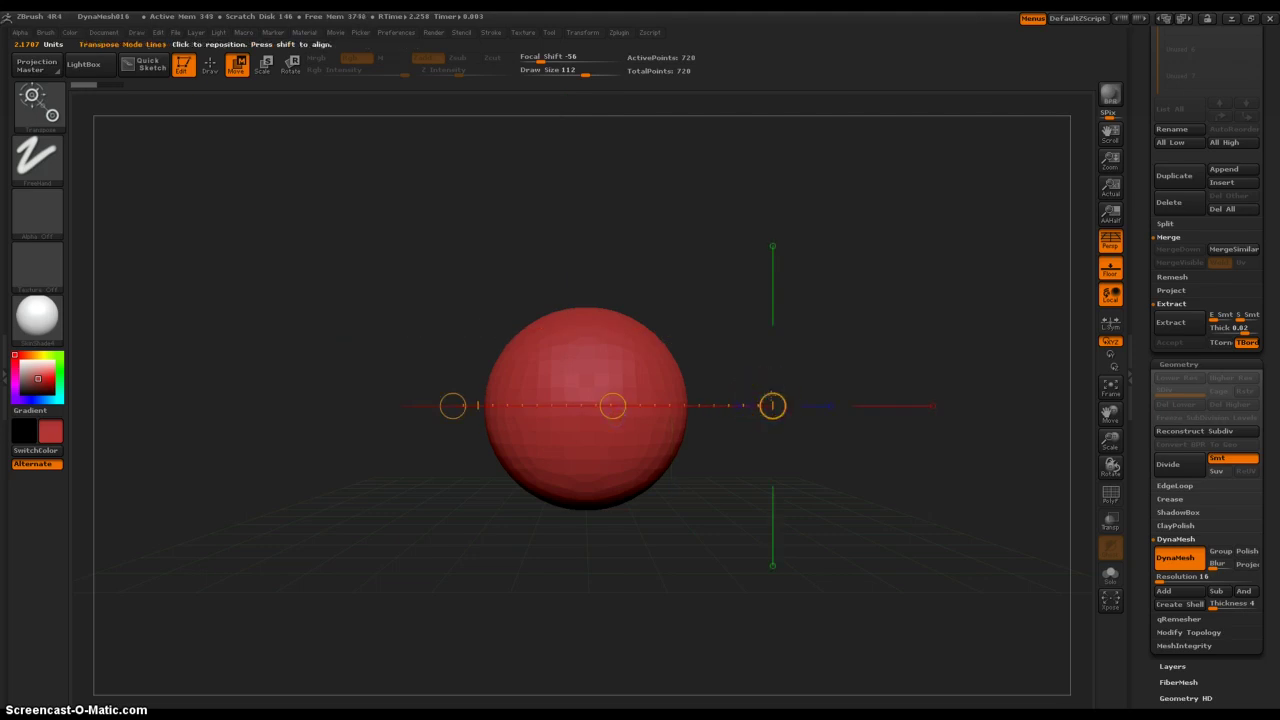
{"action": "left_click_drag", "start_coordinate": [772, 405], "coordinate": [453, 268]}
{"action": "left_click_drag", "start_coordinate": [494, 346], "coordinate": [662, 363]}
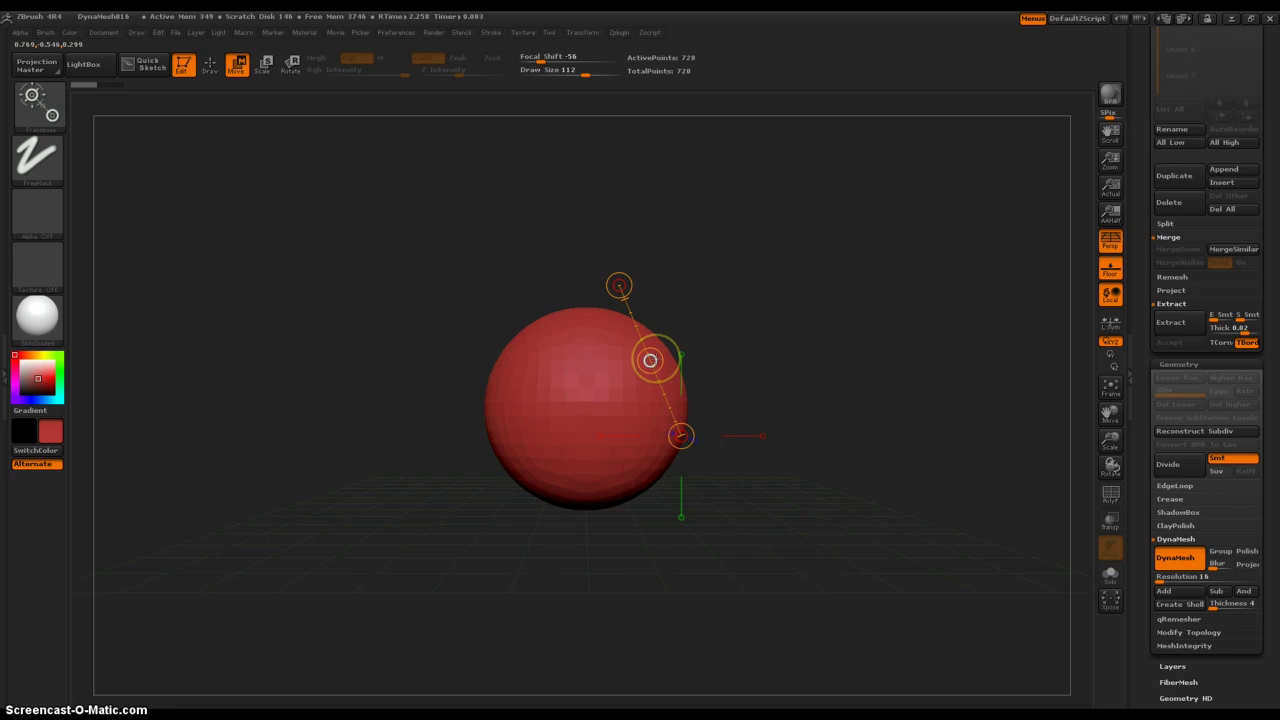
{"action": "left_click_drag", "start_coordinate": [650, 360], "coordinate": [706, 340]}
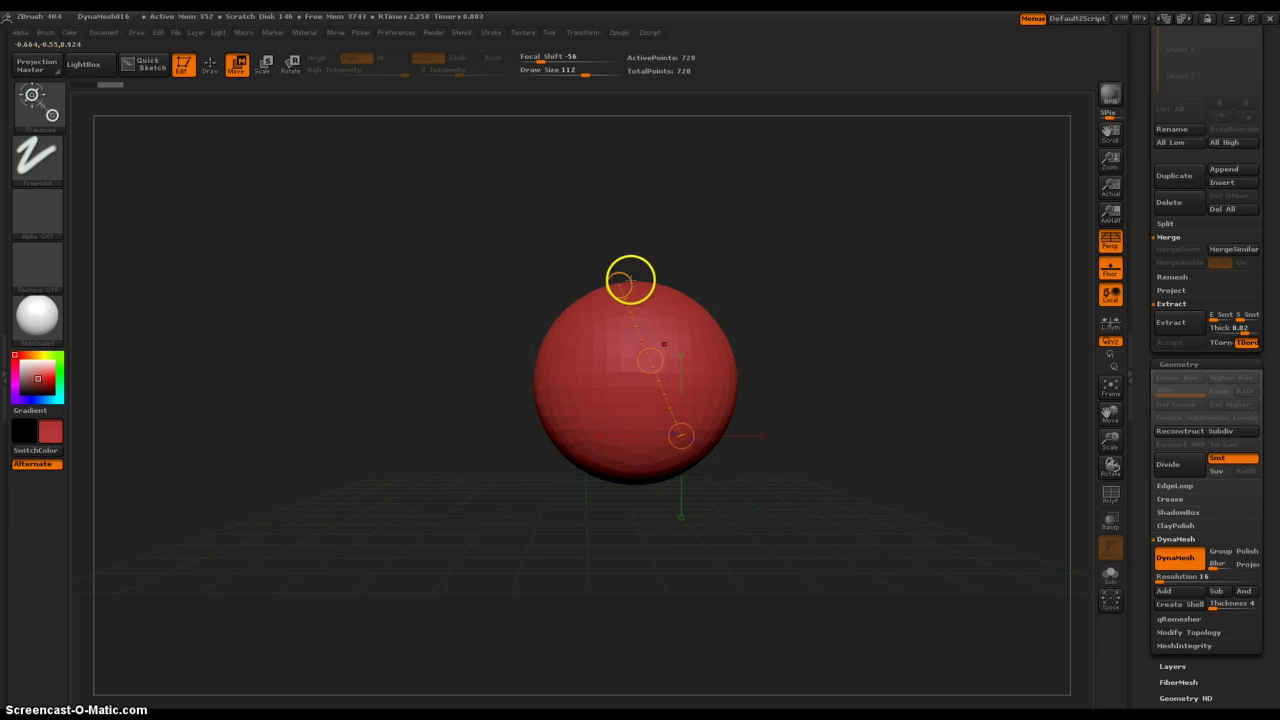
- Align and lengthen the Transpose line vertically beside the sphere and snap it to the red X axis
{"action": "left_click_drag", "start_coordinate": [630, 280], "coordinate": [697, 321]}
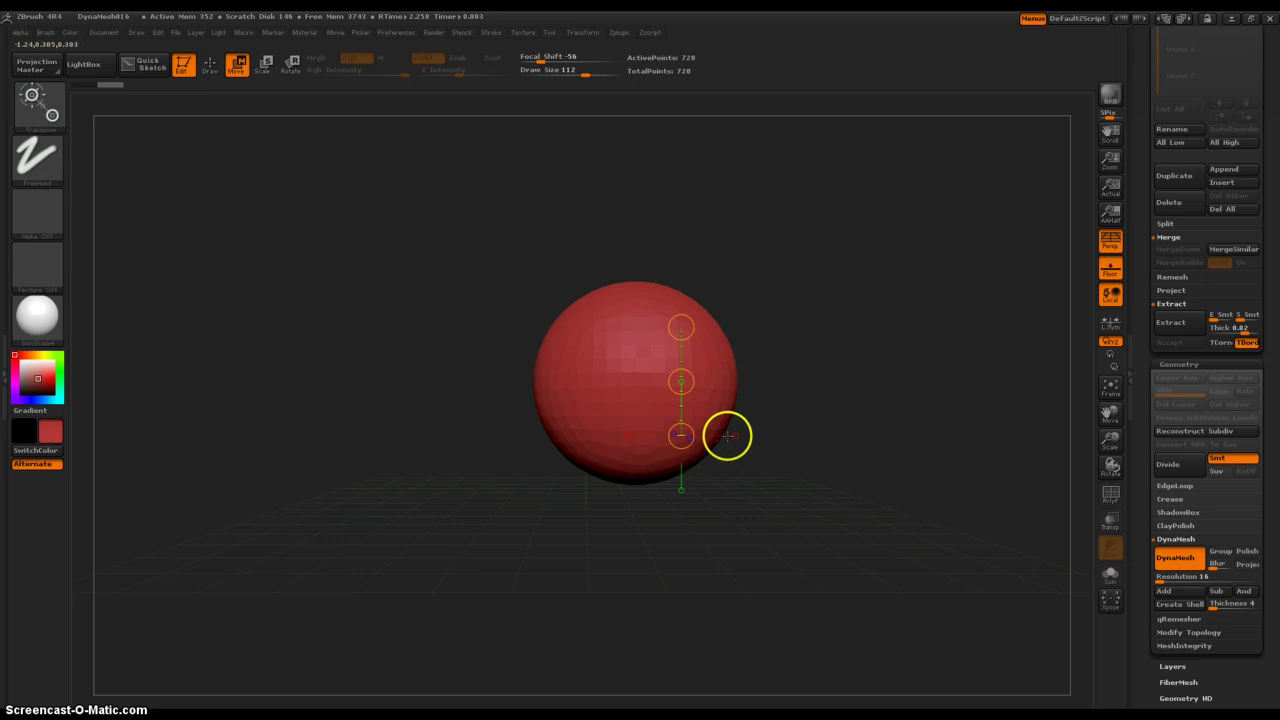
{"action": "left_click_drag", "start_coordinate": [681, 329], "coordinate": [681, 237]}
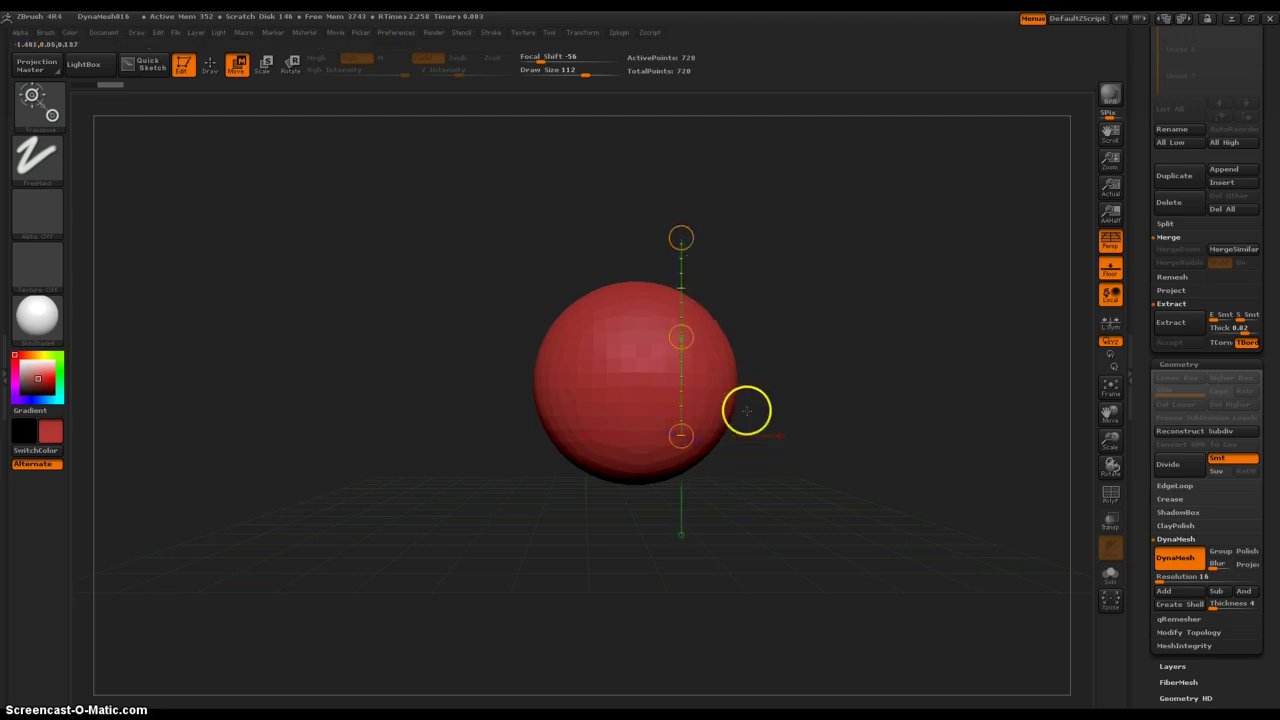
{"action": "left_click_drag", "start_coordinate": [808, 282], "coordinate": [846, 365]}
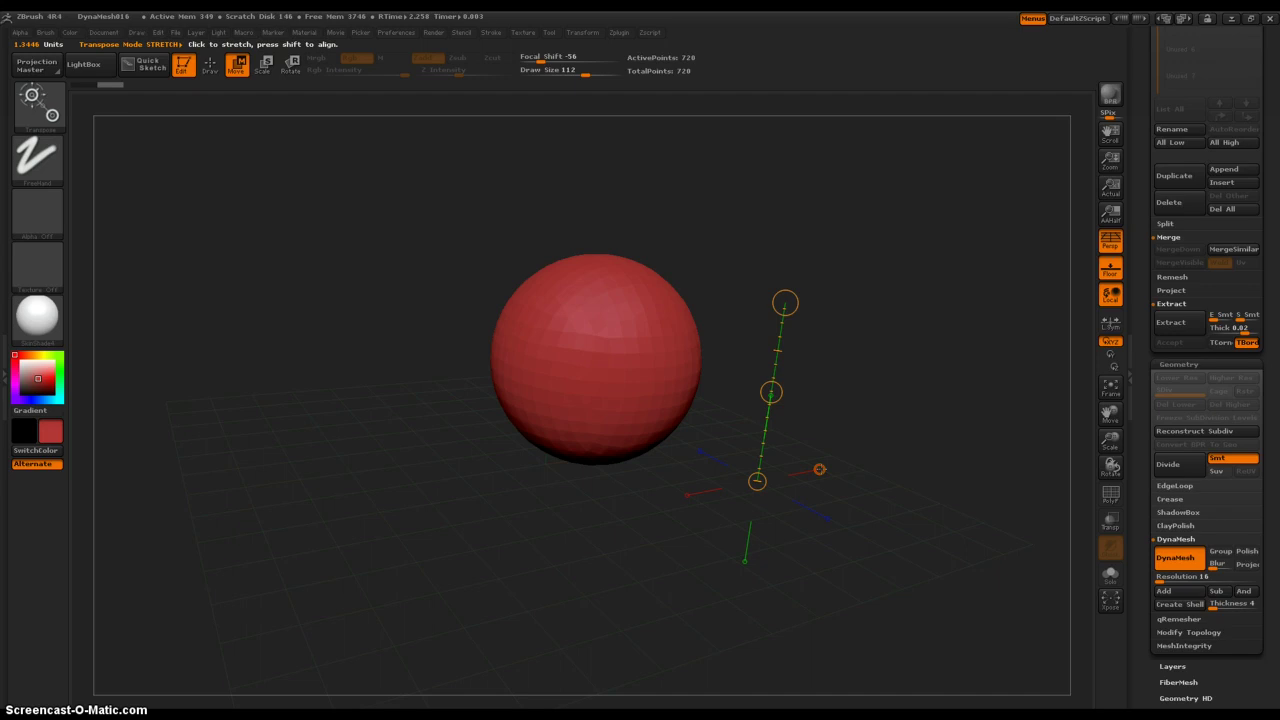
{"action": "left_click", "coordinate": [819, 469]}
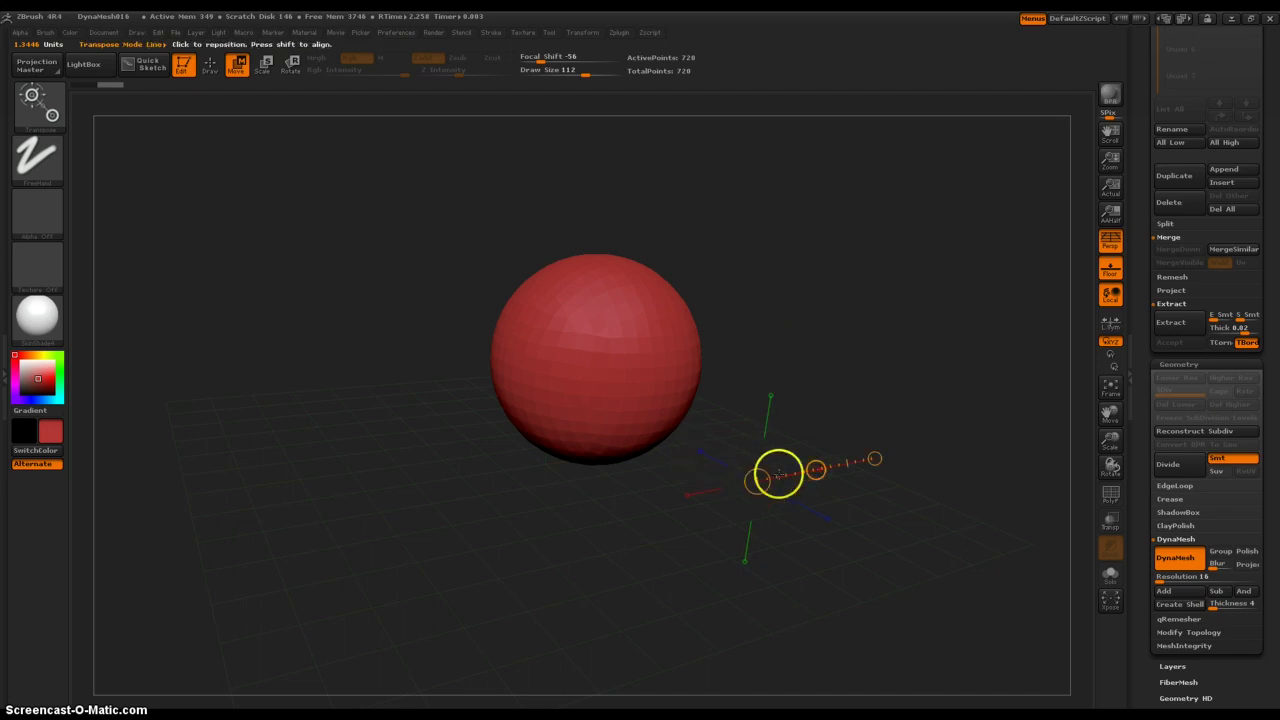
{"action": "mouse_move", "coordinate": [816, 470]}
{"action": "left_mouse_down"}
{"action": "mouse_move", "coordinate": [1131, 349]}
{"action": "mouse_move", "coordinate": [629, 554]}
{"action": "mouse_move", "coordinate": [237, 665]}
{"action": "mouse_move", "coordinate": [886, 491]}
{"action": "mouse_move", "coordinate": [861, 467]}
{"action": "mouse_move", "coordinate": [963, 406]}
{"action": "mouse_move", "coordinate": [626, 443]}
{"action": "mouse_move", "coordinate": [1141, 389]}
{"action": "mouse_move", "coordinate": [857, 391]}
{"action": "left_mouse_up"}
{"action": "left_click_drag", "start_coordinate": [811, 349], "coordinate": [857, 343]}
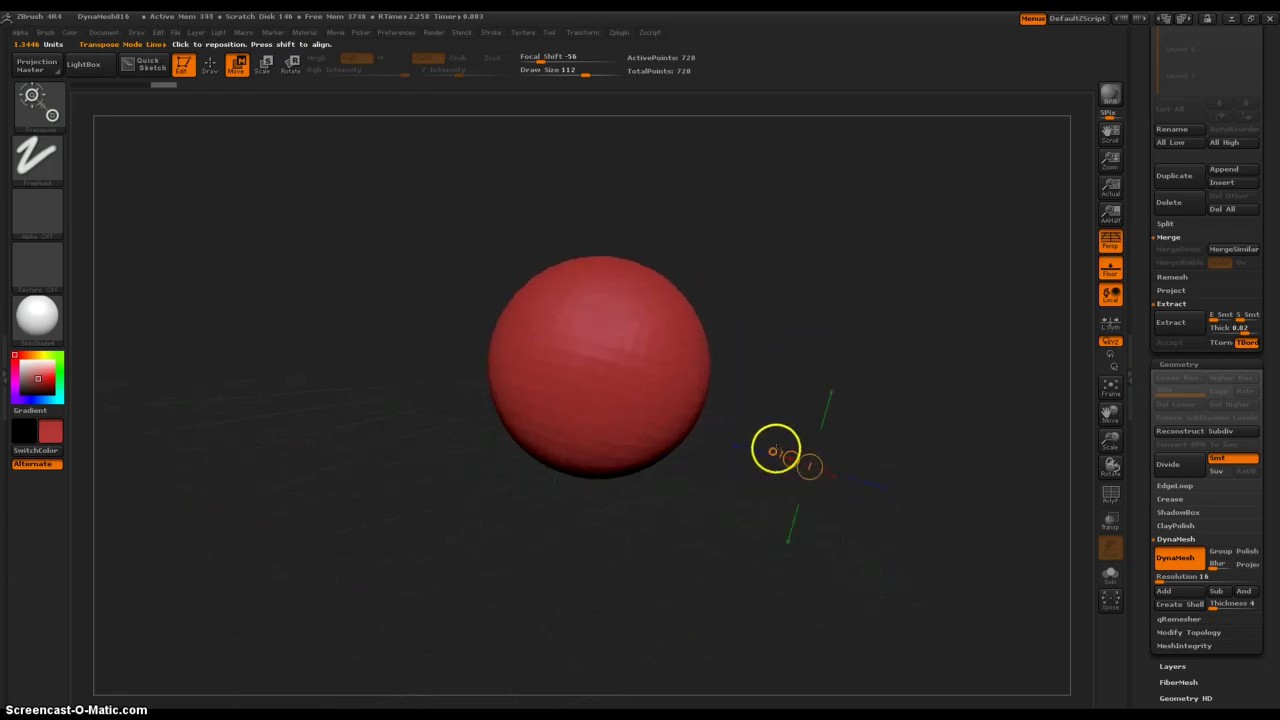
- Swing the Transpose line's end out to a free angle and snap the line back onto the red X axis
{"action": "left_click_drag", "start_coordinate": [776, 450], "coordinate": [895, 360]}
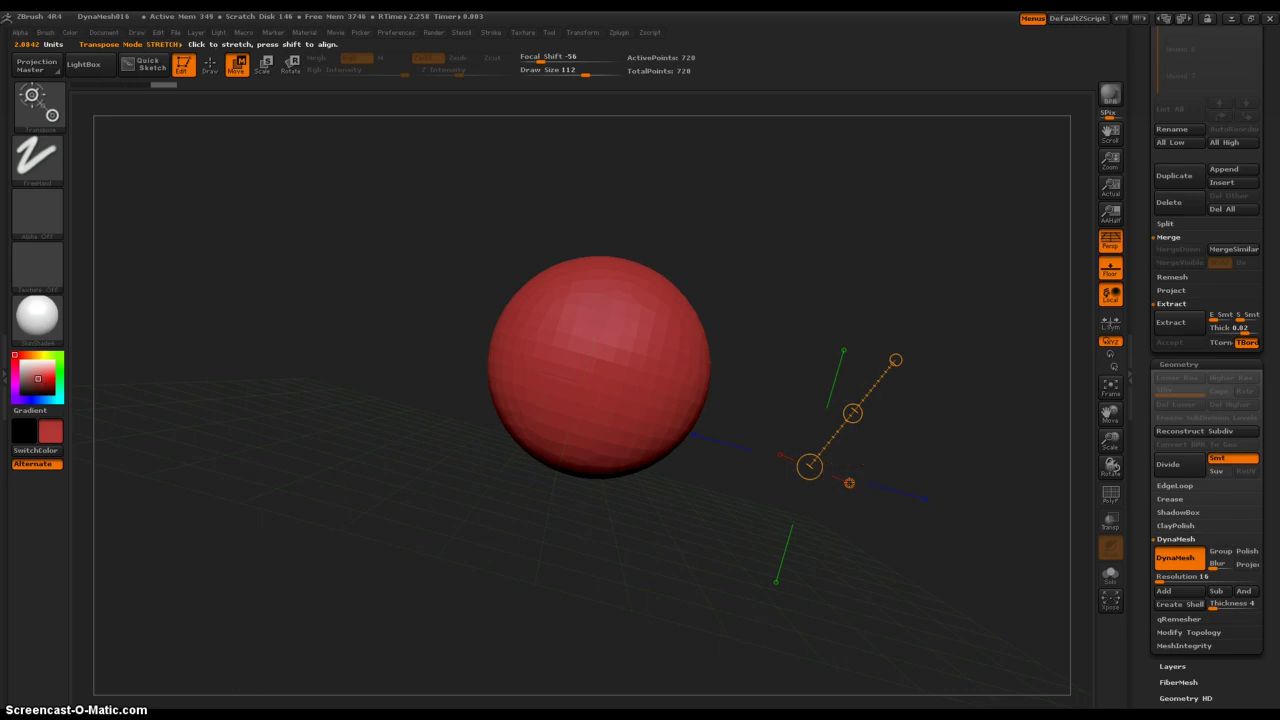
{"action": "left_click", "coordinate": [849, 483]}
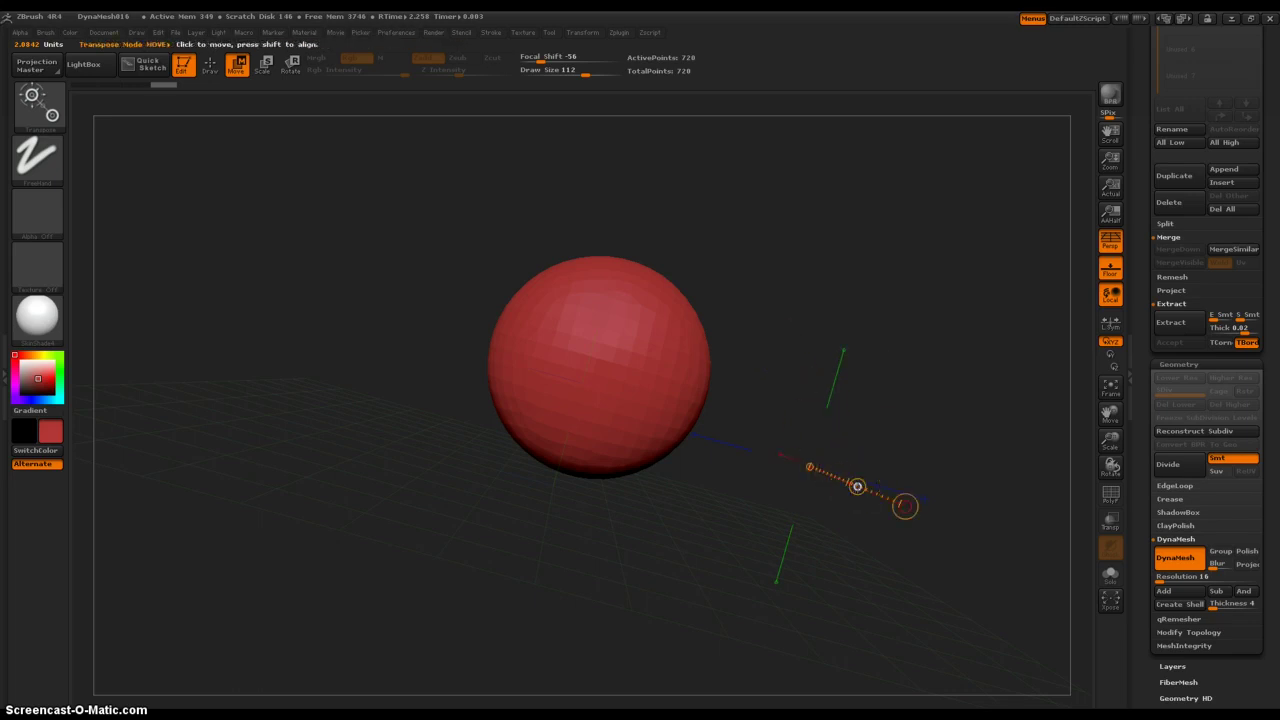
{"action": "left_click", "coordinate": [857, 486]}
{"action": "right_click_drag", "start_coordinate": [940, 578], "coordinate": [899, 413]}
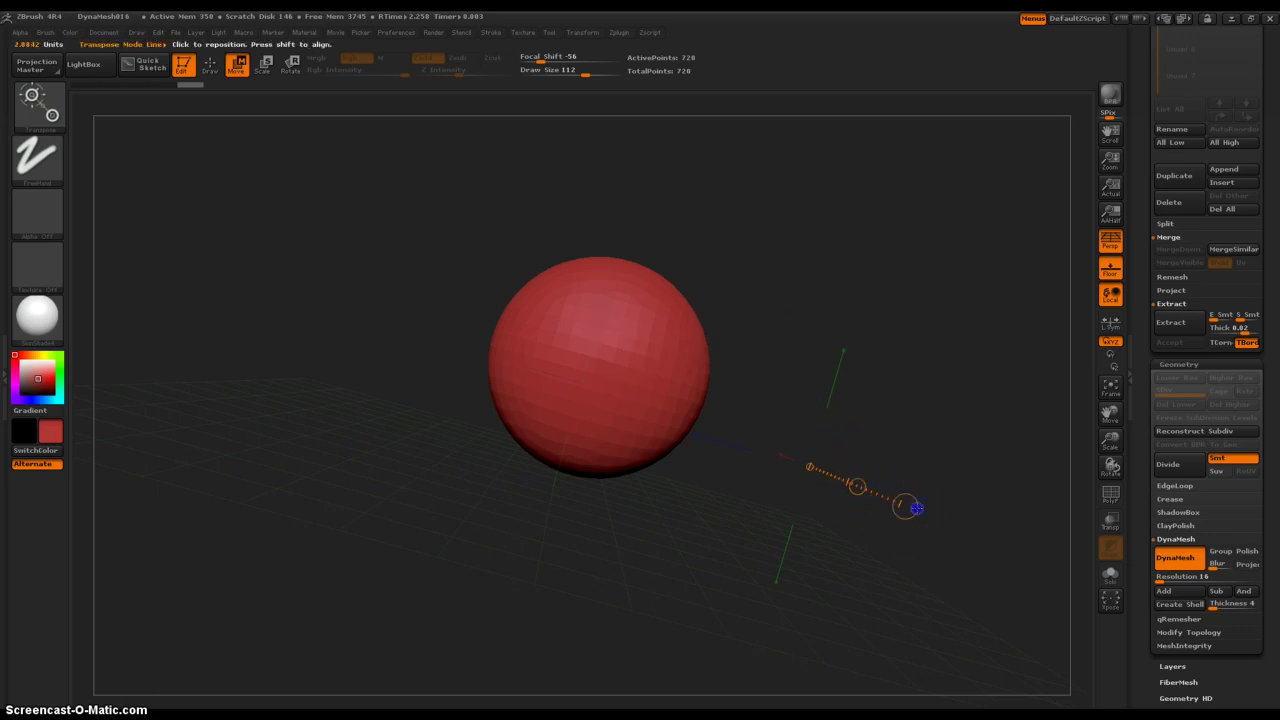
- Angle the Transpose line diagonally, move the sphere along it, and undo the move
{"action": "left_click_drag", "start_coordinate": [890, 510], "coordinate": [1017, 266]}
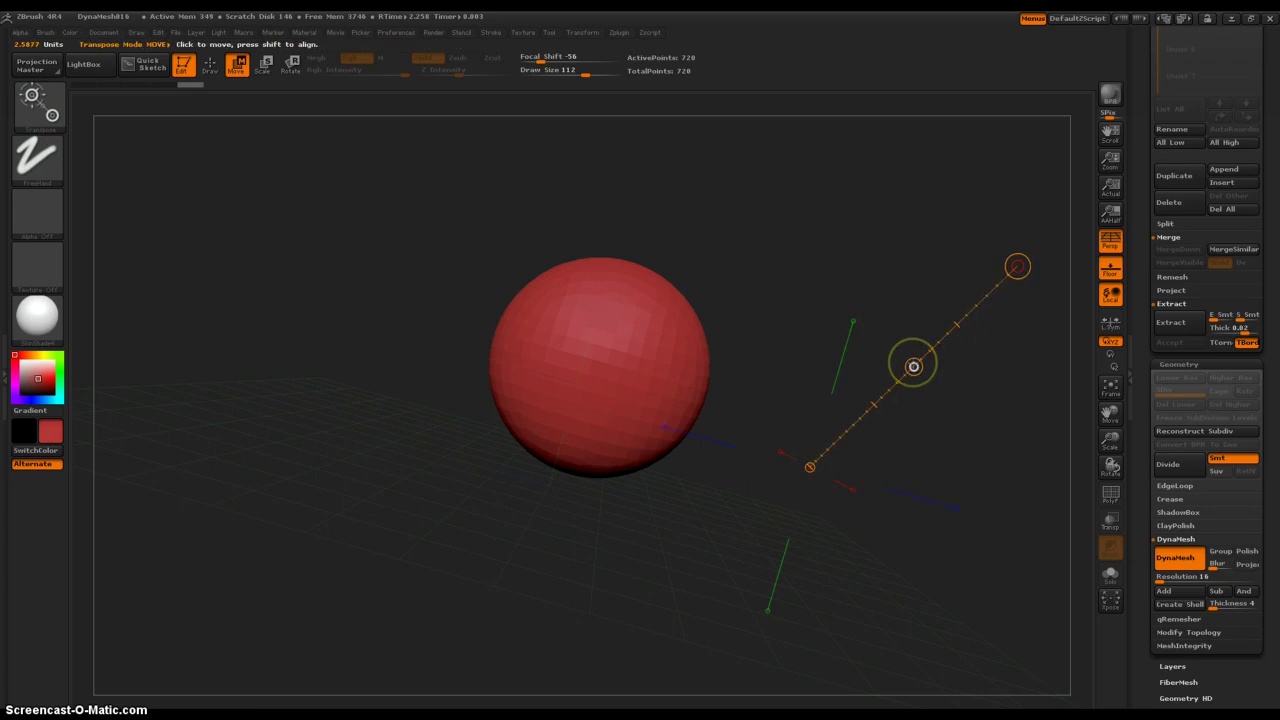
{"action": "left_click_drag", "start_coordinate": [913, 366], "coordinate": [1217, 183]}
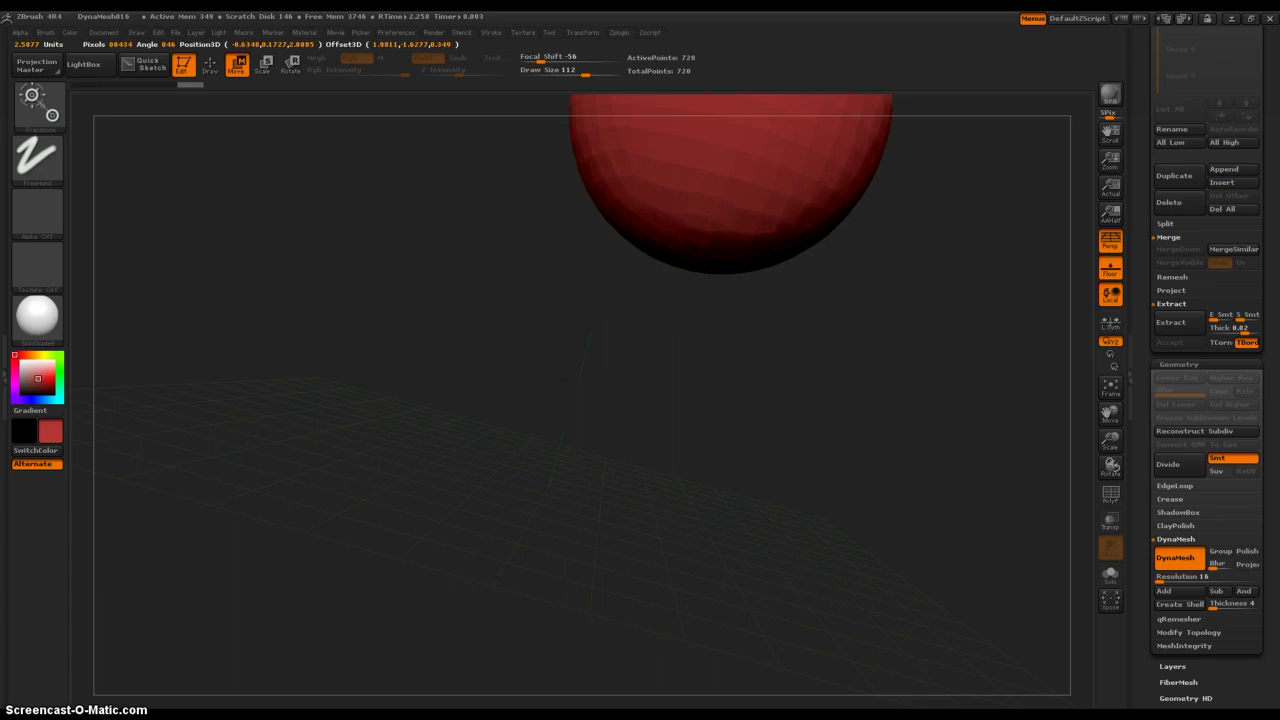
{"action": "key", "text": "ctrl+z"}
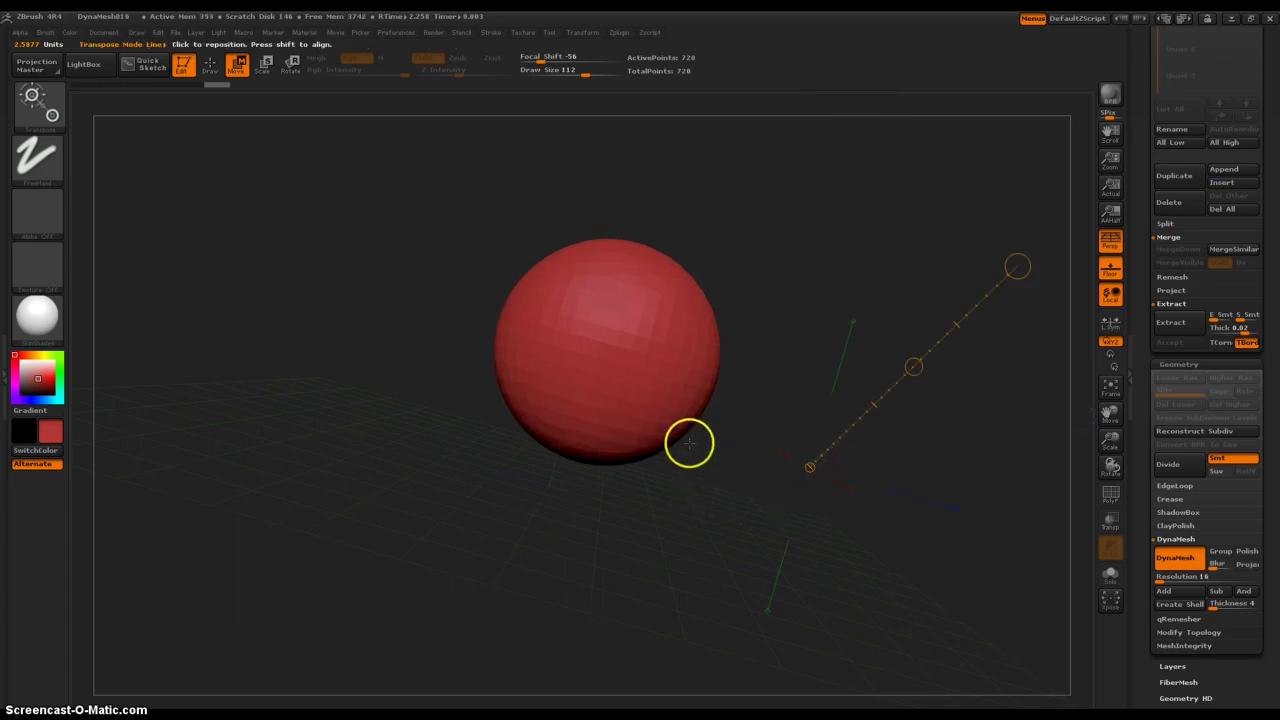
- Snap the Transpose line to the blue Z axis and move the sphere with the line's middle circle
{"action": "left_click", "coordinate": [664, 427]}
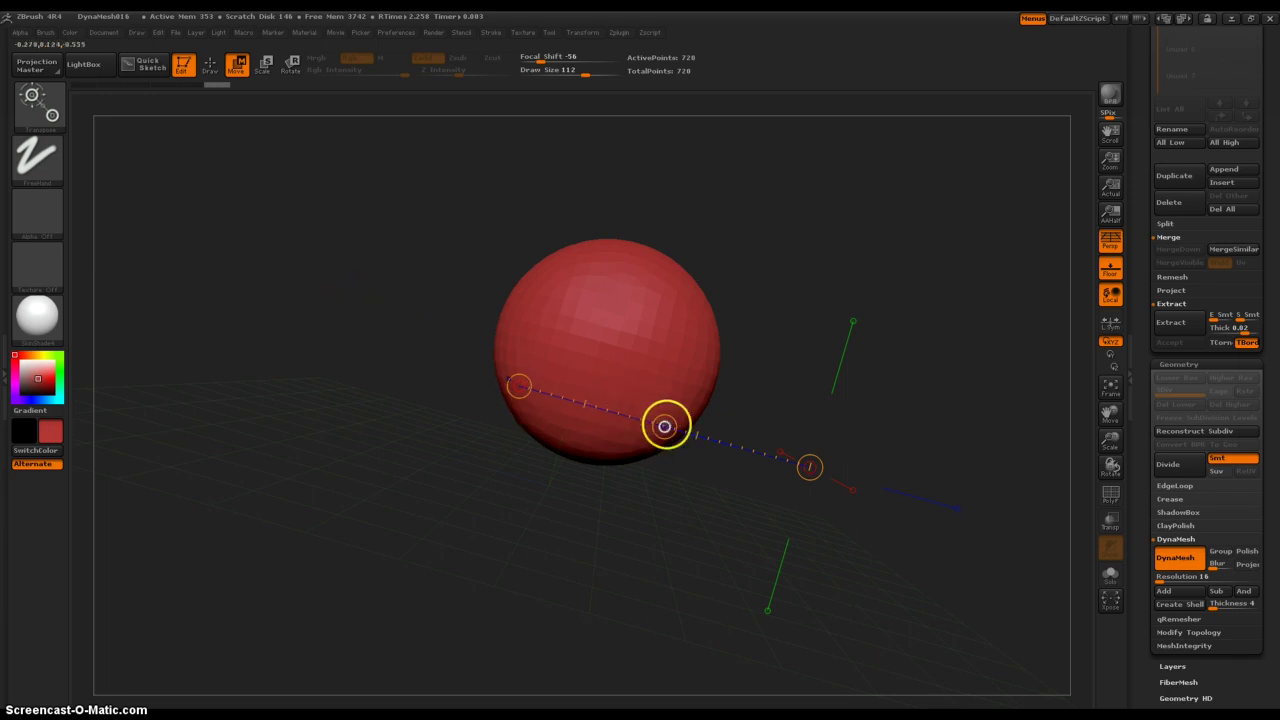
{"action": "left_click_drag", "start_coordinate": [665, 427], "coordinate": [537, 400]}
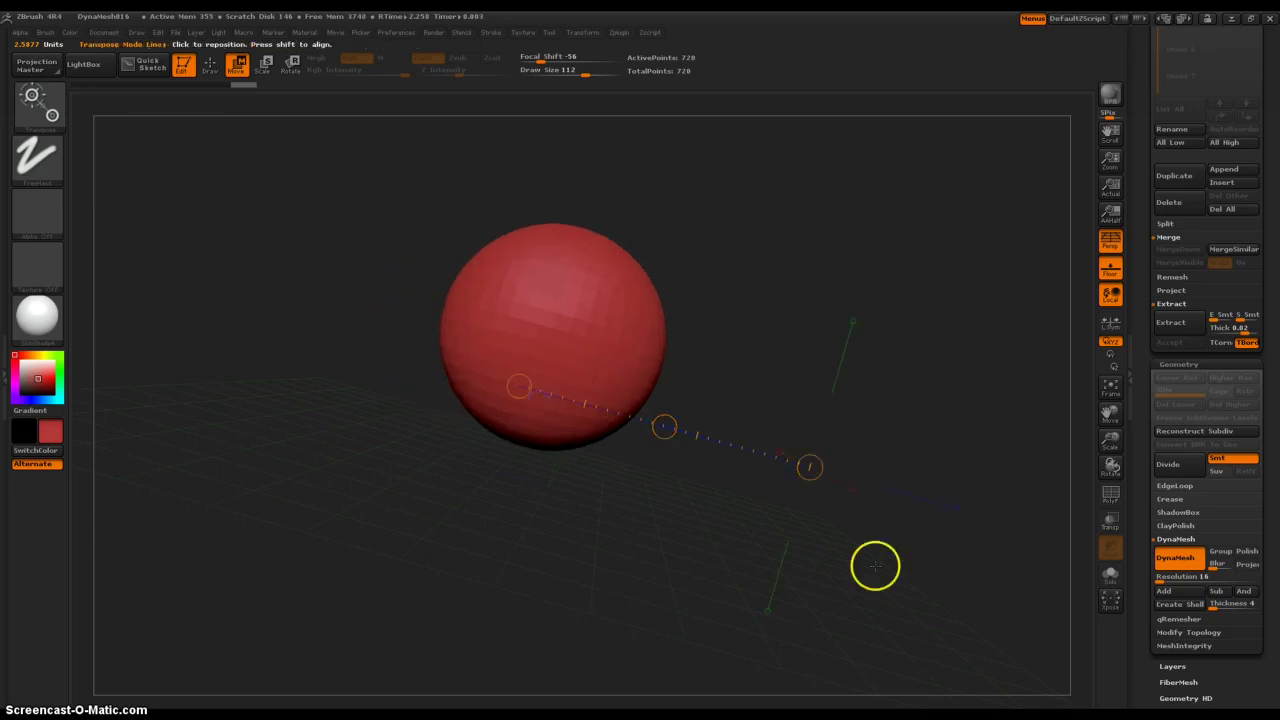
{"action": "left_click_drag", "start_coordinate": [875, 566], "coordinate": [817, 591]}
{"action": "left_click_drag", "start_coordinate": [900, 594], "coordinate": [721, 493], "text": "alt"}
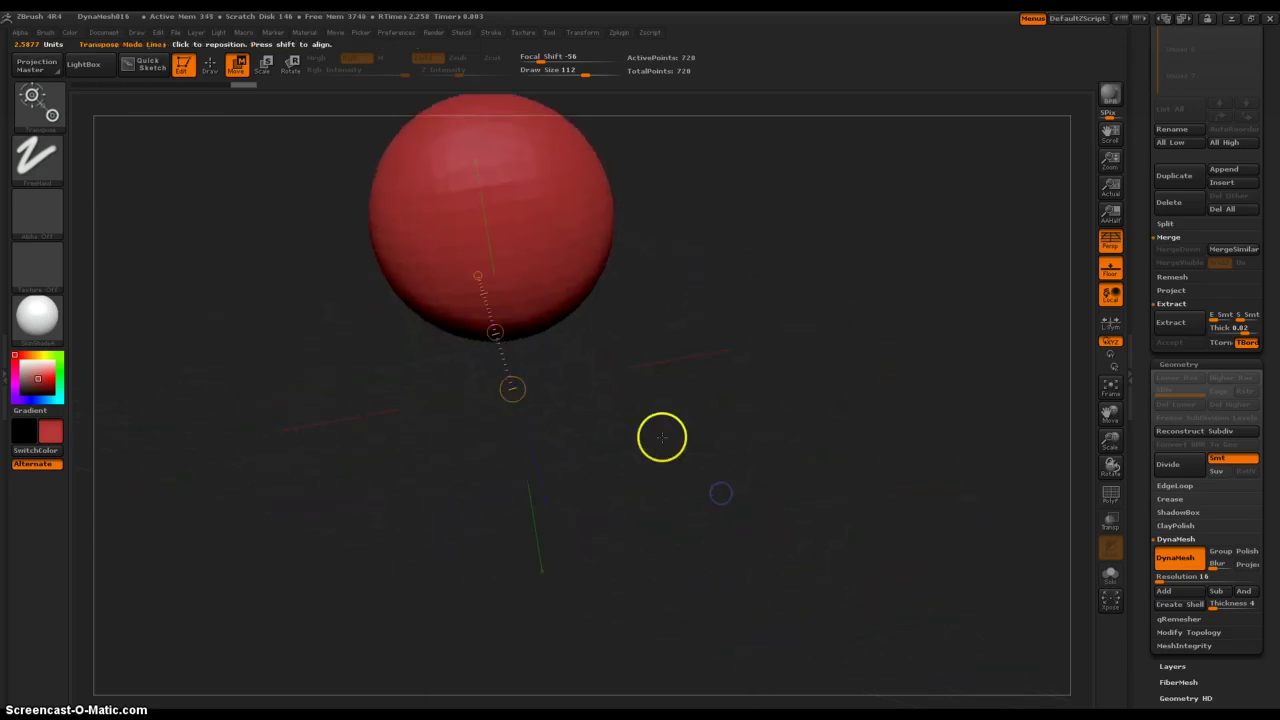
{"action": "left_click_drag", "start_coordinate": [662, 437], "coordinate": [714, 448]}
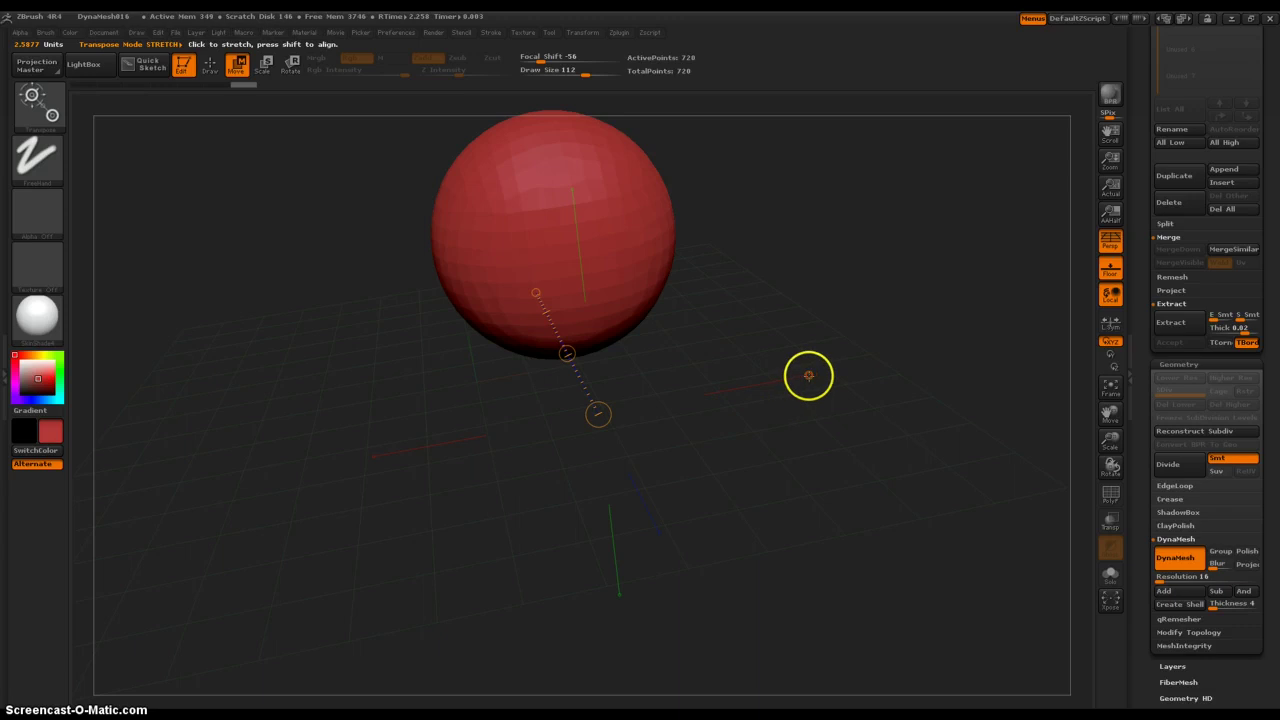
- Switch the Transpose line through Scale to Rotate mode and realign it vertically beside the sphere
{"action": "left_click", "coordinate": [264, 63]}
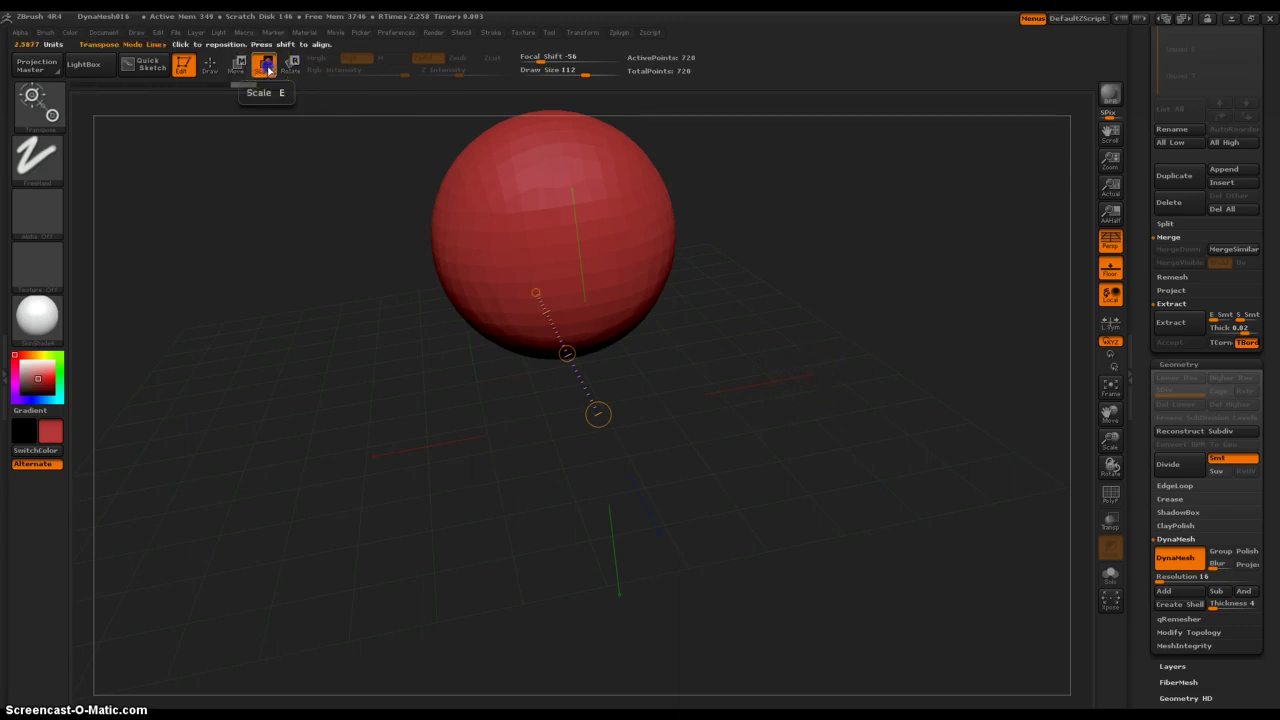
{"action": "left_click", "coordinate": [290, 63]}
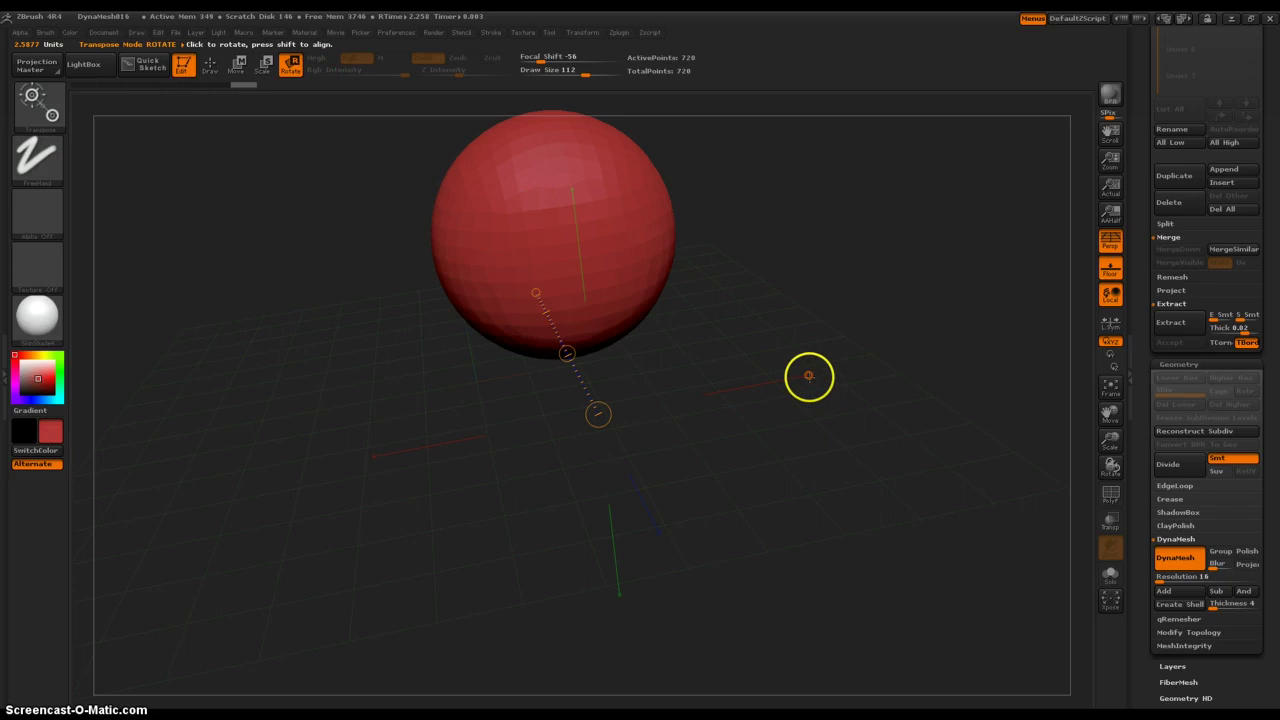
{"action": "left_click_drag", "start_coordinate": [756, 468], "coordinate": [718, 575]}
{"action": "left_click_drag", "start_coordinate": [844, 547], "coordinate": [774, 574]}
{"action": "left_click_drag", "start_coordinate": [668, 580], "coordinate": [1025, 579], "text": "alt"}
{"action": "right_click_drag", "start_coordinate": [612, 291], "coordinate": [482, 305], "text": "alt"}
{"action": "mouse_move", "coordinate": [556, 412]}
{"action": "right_mouse_down", "text": "alt"}
{"action": "mouse_move", "coordinate": [531, 370]}
{"action": "mouse_move", "coordinate": [537, 386]}
{"action": "mouse_move", "coordinate": [549, 320]}
{"action": "mouse_move", "coordinate": [557, 399]}
{"action": "right_mouse_up", "text": "alt"}
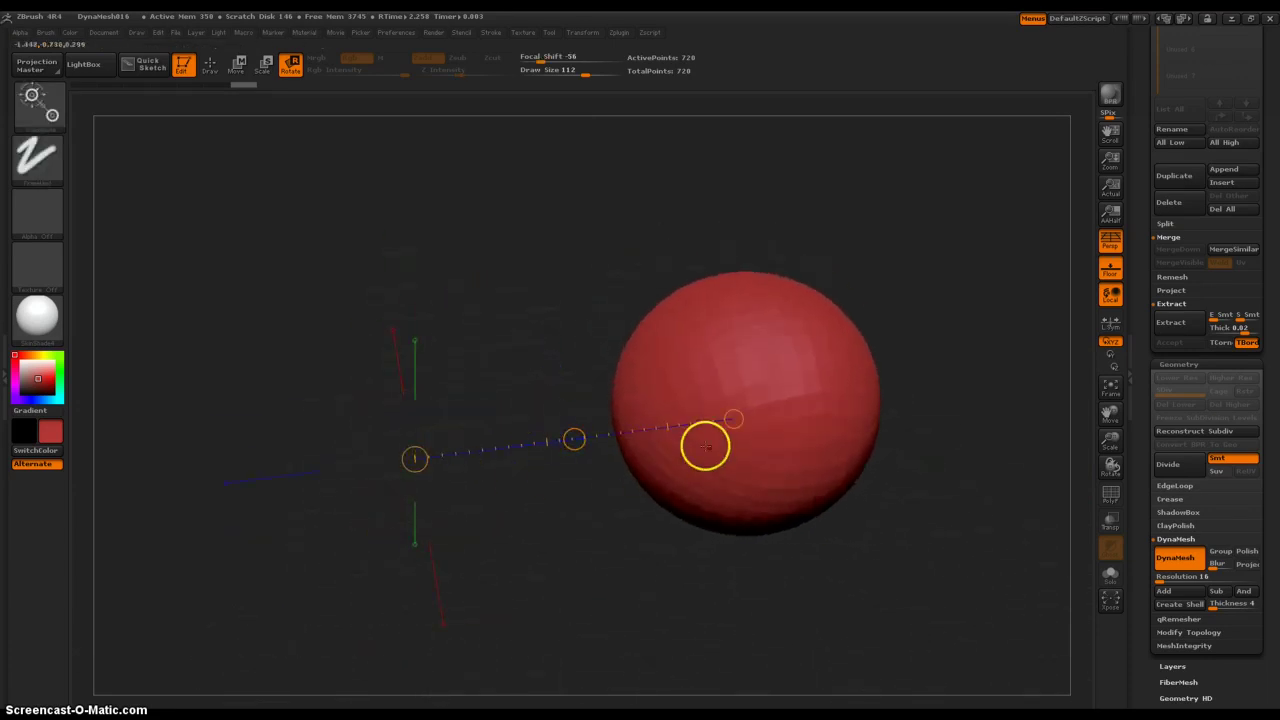
{"action": "left_click_drag", "start_coordinate": [737, 423], "coordinate": [385, 220]}
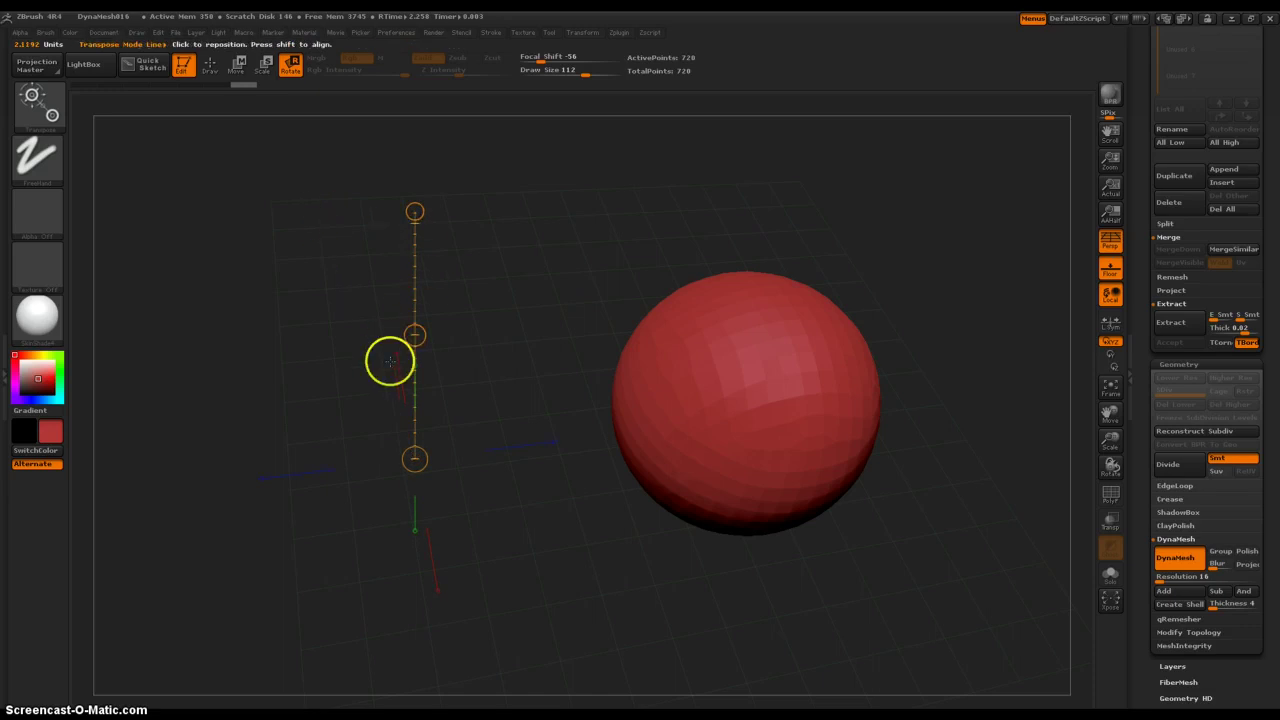
- Snap the Transpose line to both ends of the red X axis and to the blue Z axis
{"action": "left_click_drag", "start_coordinate": [396, 351], "coordinate": [396, 356]}
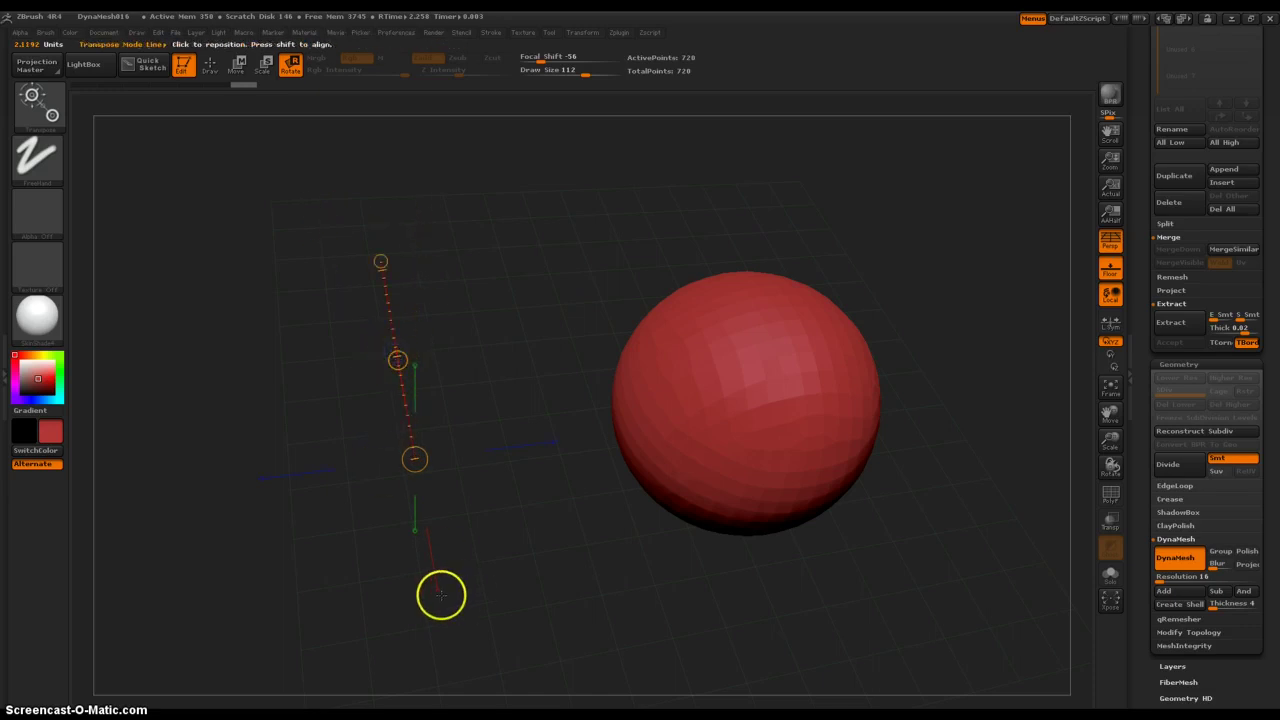
{"action": "left_click_drag", "start_coordinate": [441, 595], "coordinate": [438, 591]}
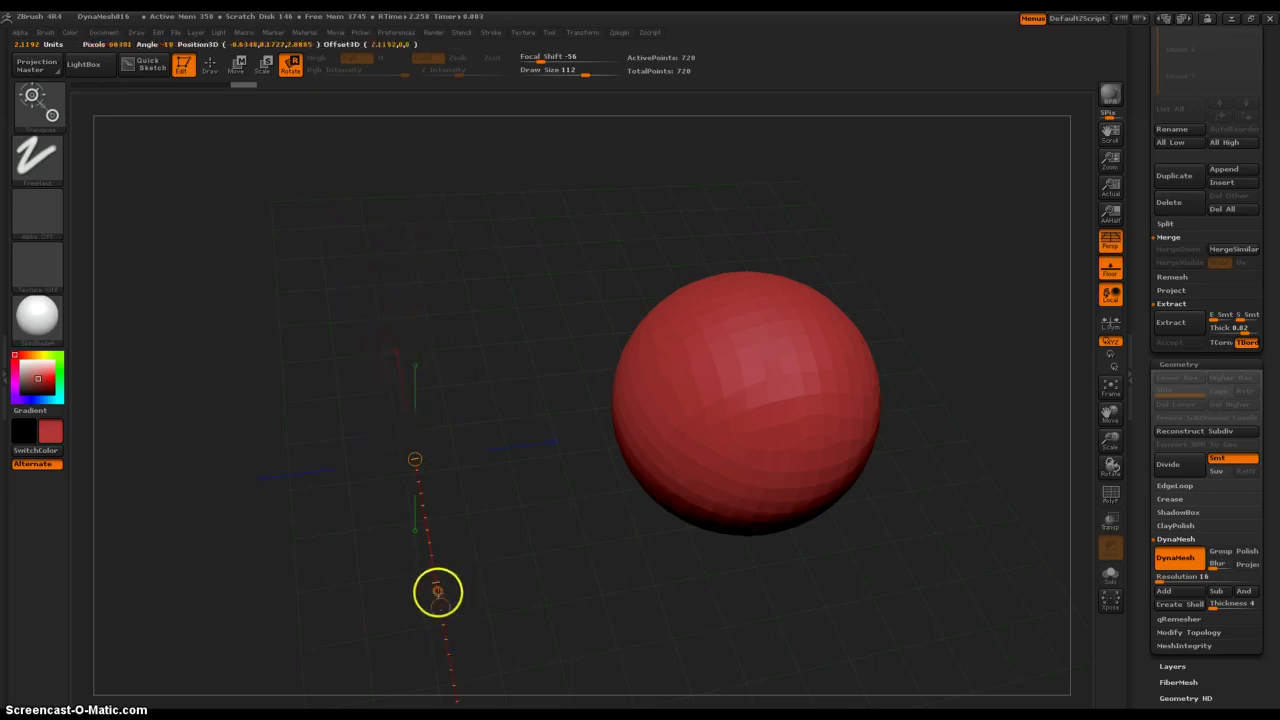
{"action": "left_click", "coordinate": [557, 441]}
- Snap the Transpose line downward along the green Y axis, try rotating the sphere with it, and undo the rotation
{"action": "left_click_drag", "start_coordinate": [415, 530], "coordinate": [415, 586]}
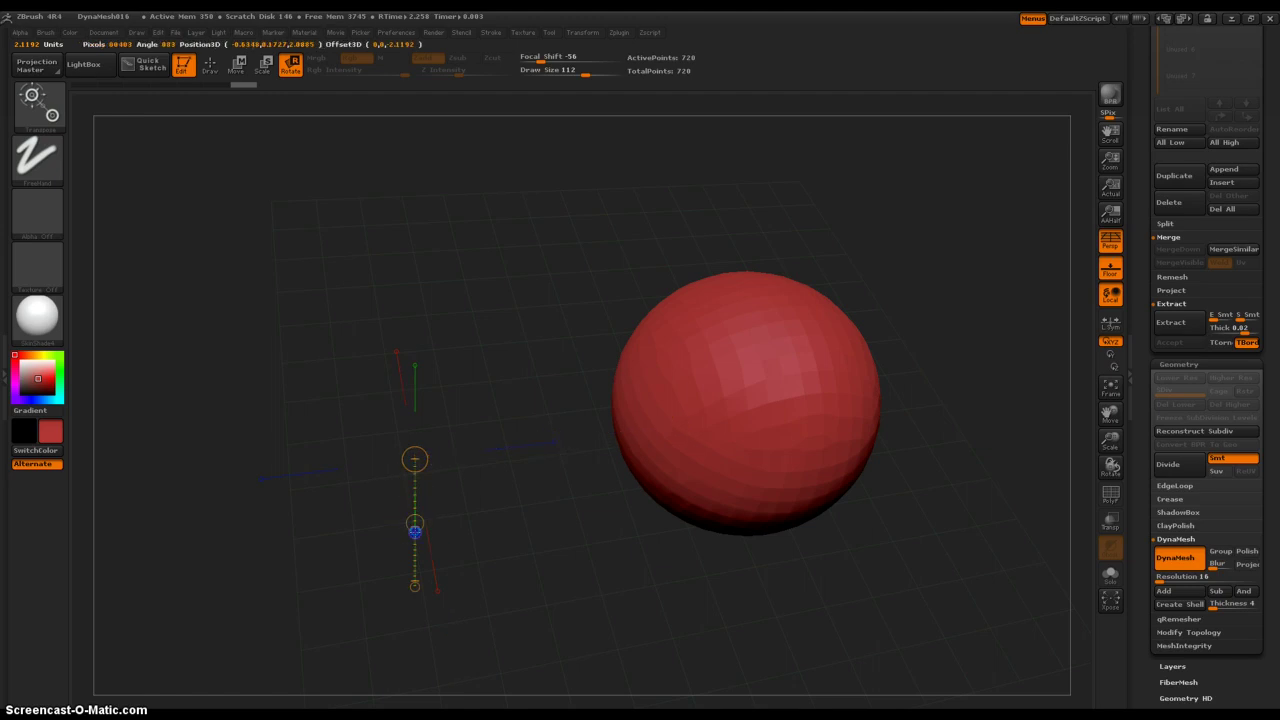
{"action": "left_click_drag", "start_coordinate": [415, 523], "coordinate": [366, 397]}
{"action": "key", "text": "ctrl+z"}
- Return to Move mode and reposition the vertical Transpose line closer to the sphere in a front view
{"action": "left_click", "coordinate": [241, 66]}
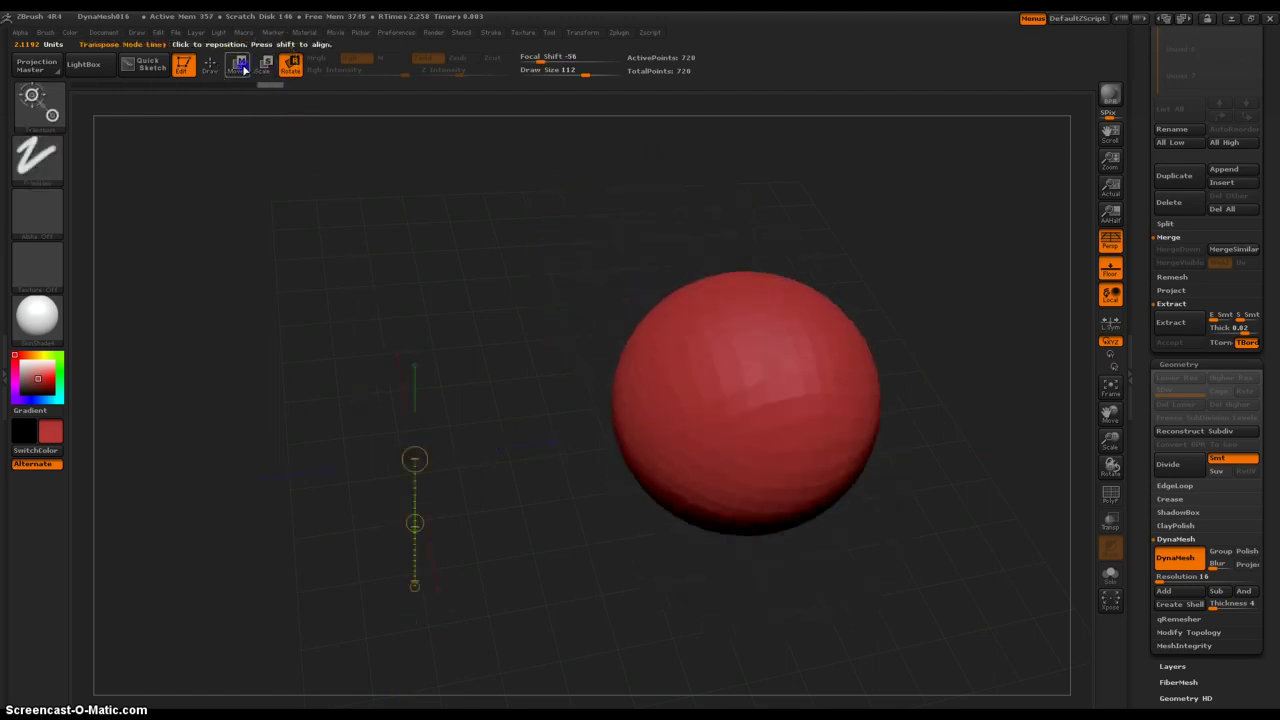
{"action": "left_click_drag", "start_coordinate": [420, 497], "coordinate": [386, 595]}
{"action": "left_click_drag", "start_coordinate": [596, 320], "coordinate": [459, 318]}
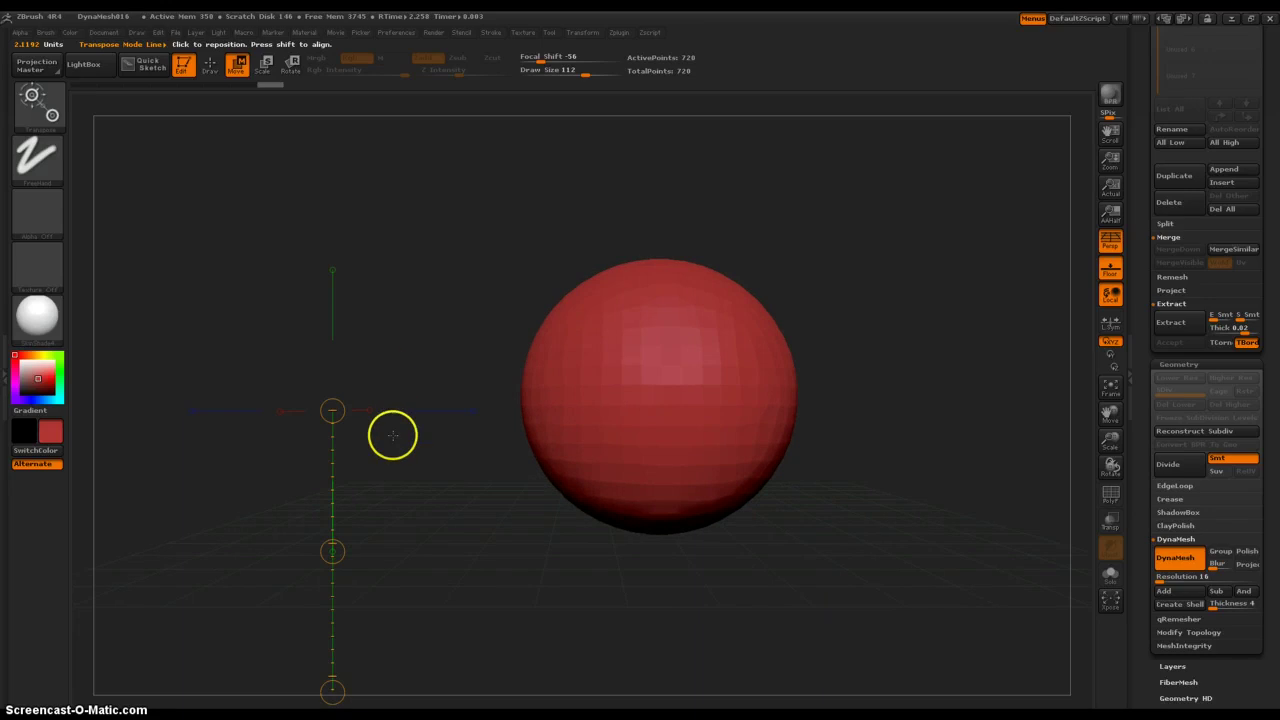
{"action": "left_click_drag", "start_coordinate": [340, 549], "coordinate": [466, 451]}
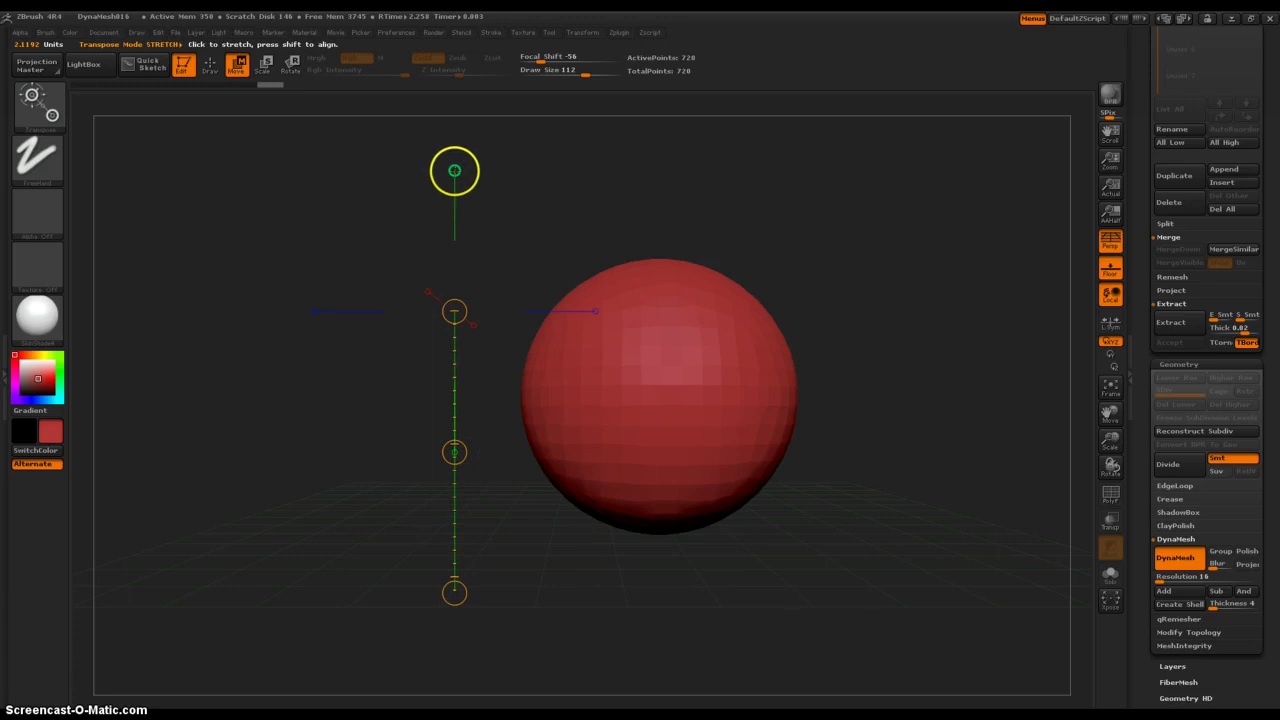